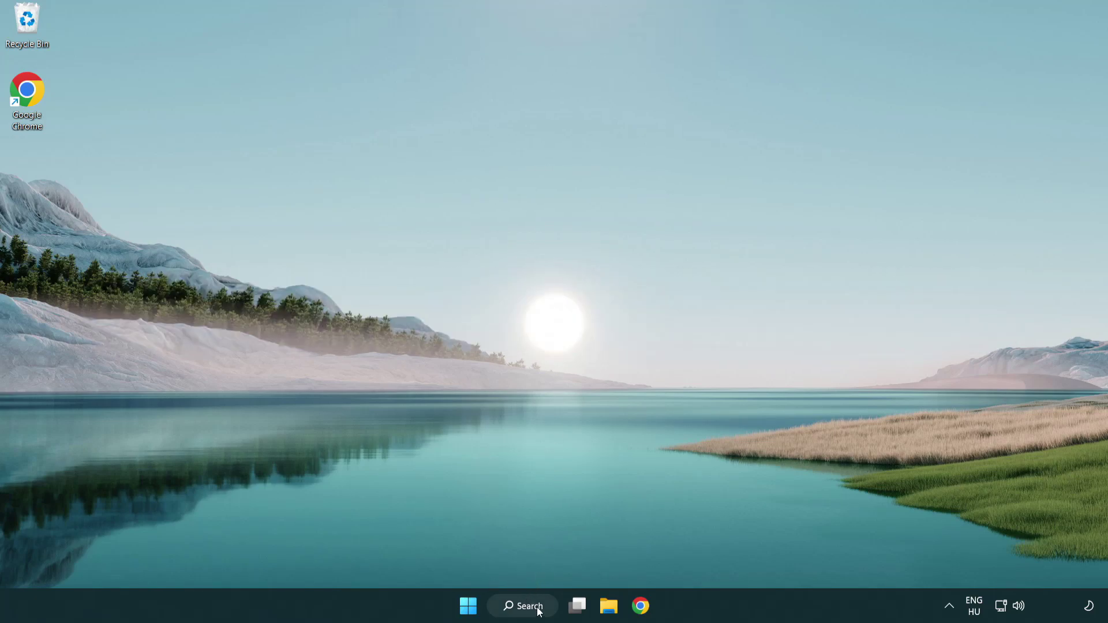
Step: Search Windows for 'device manager' and launch Device Manager from the best match
{"action": "left_click", "coordinate": [536, 611]}
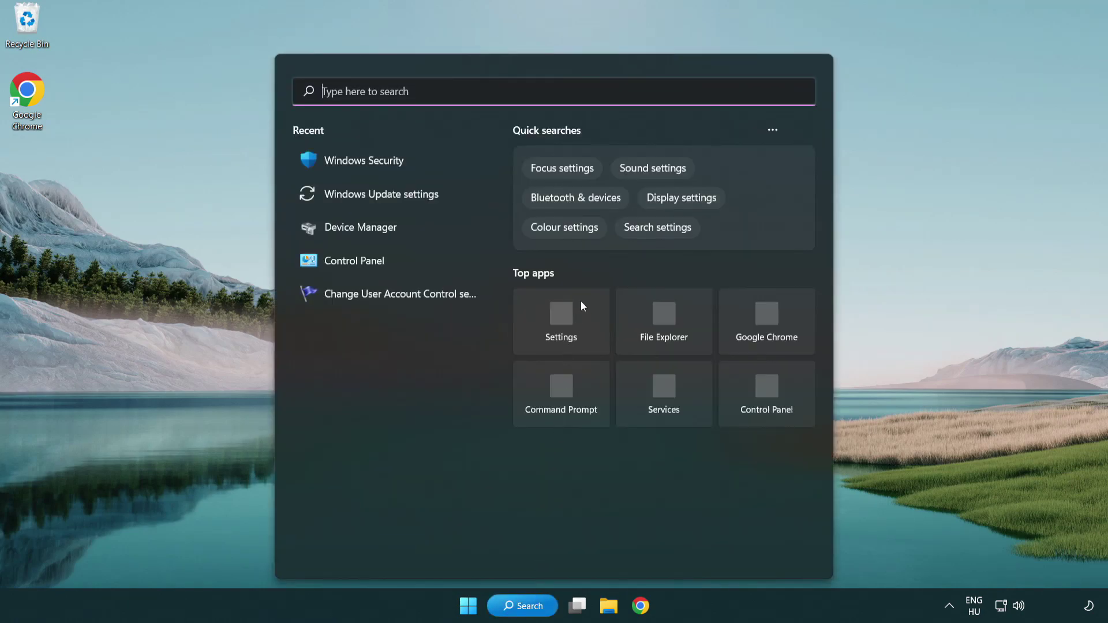
{"action": "type", "text": "d"}
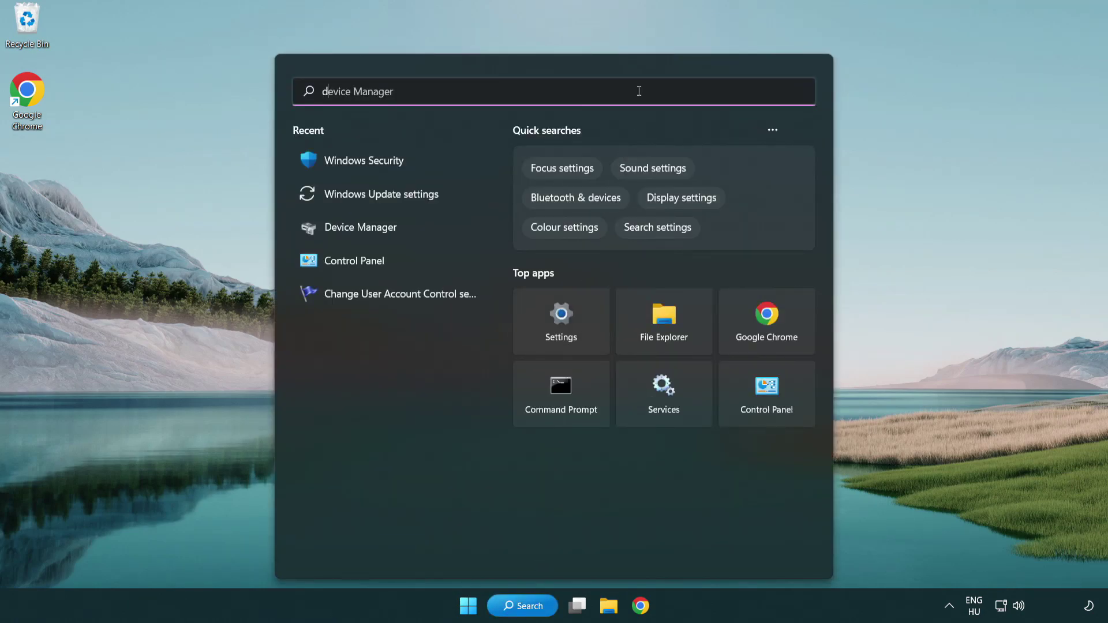
{"action": "type", "text": "evice manager"}
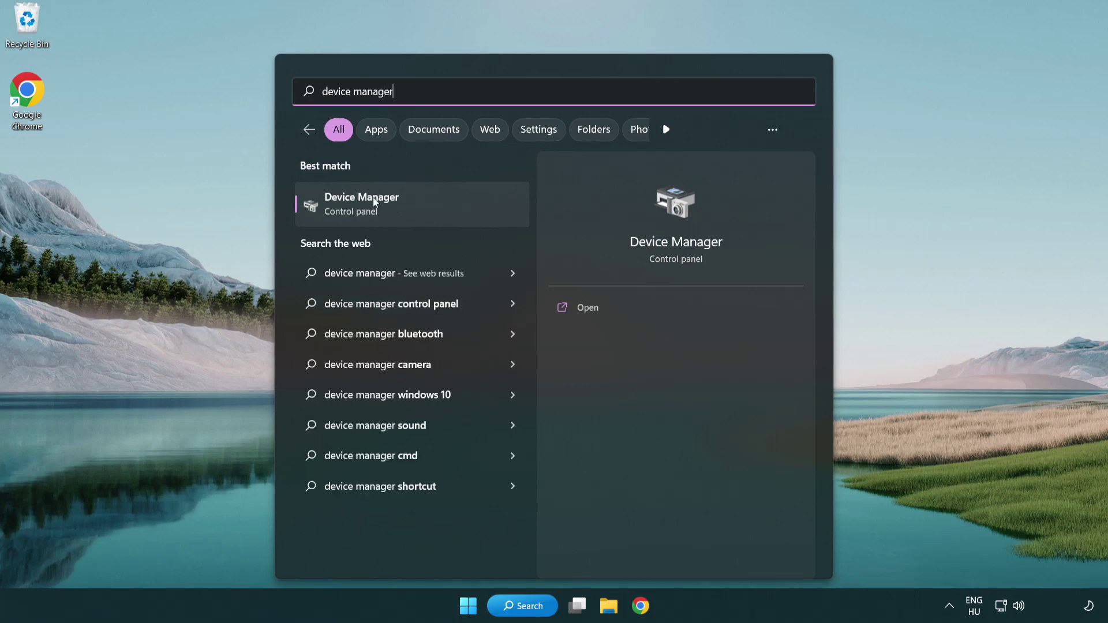
{"action": "left_click", "coordinate": [444, 213]}
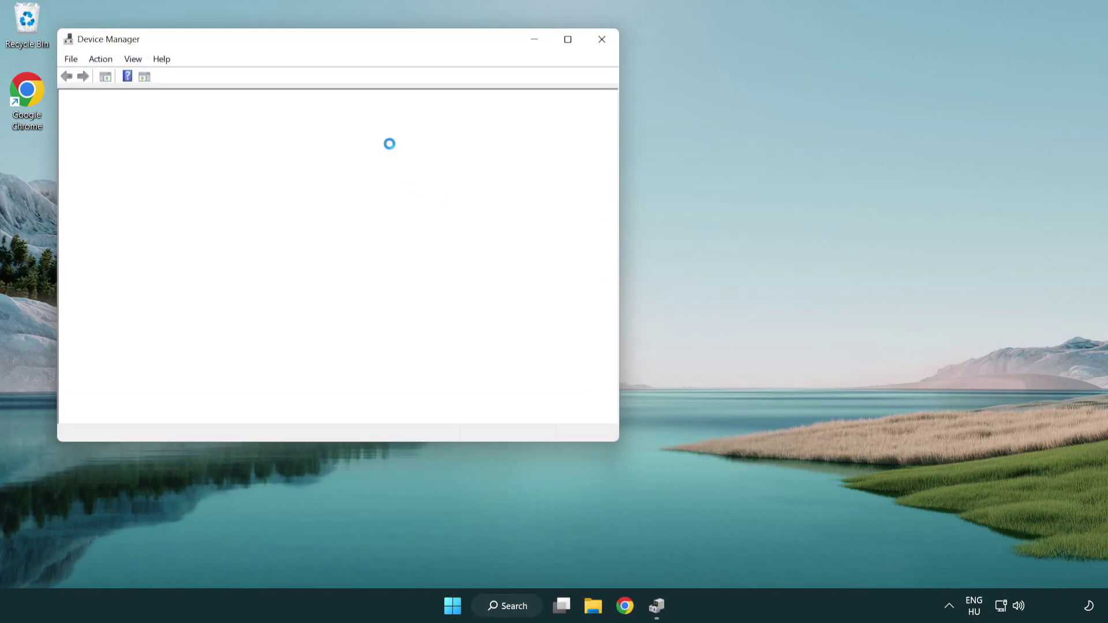
Step: Under Display adapters, start a driver update for the VMware SVGA 3D adapter
{"action": "left_click_drag", "start_coordinate": [303, 44], "coordinate": [488, 111]}
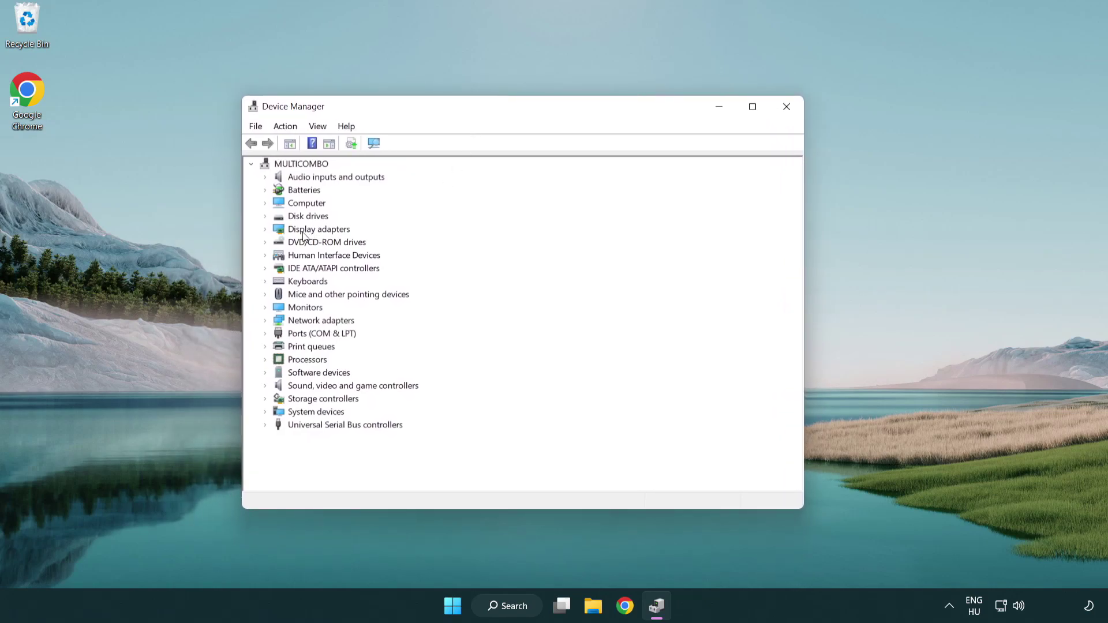
{"action": "left_click", "coordinate": [327, 231]}
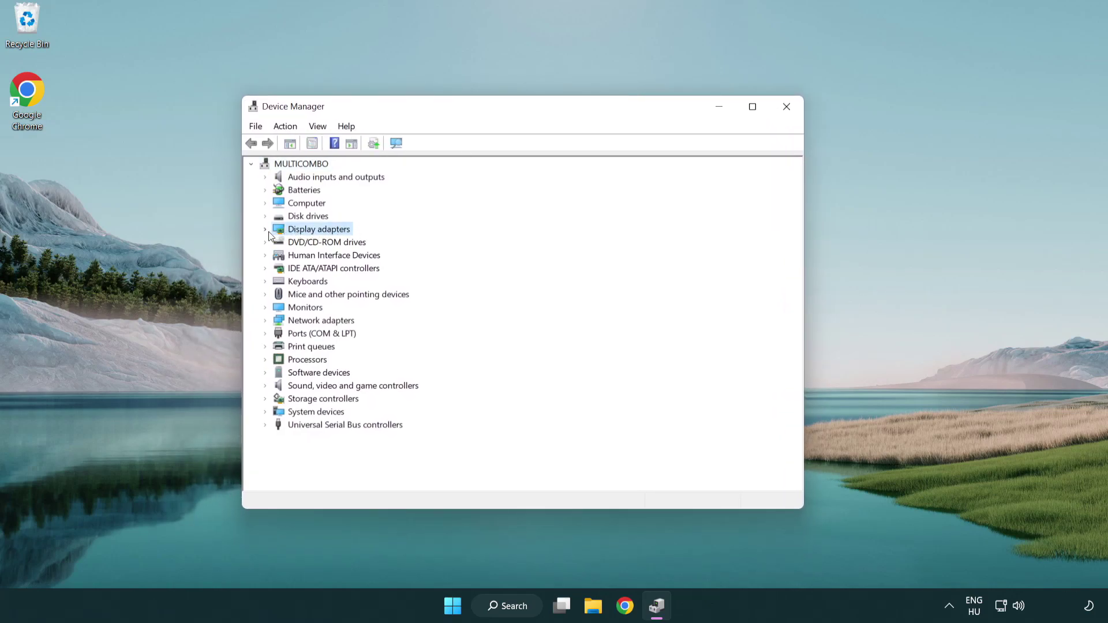
{"action": "left_click", "coordinate": [265, 230]}
{"action": "left_click", "coordinate": [333, 242]}
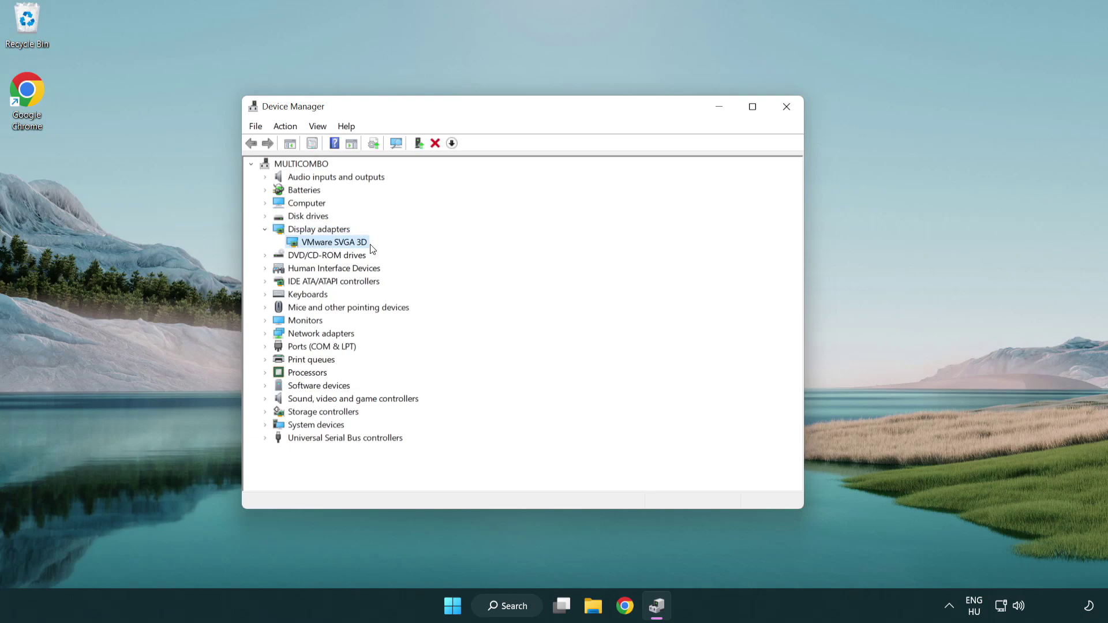
{"action": "right_click", "coordinate": [330, 245]}
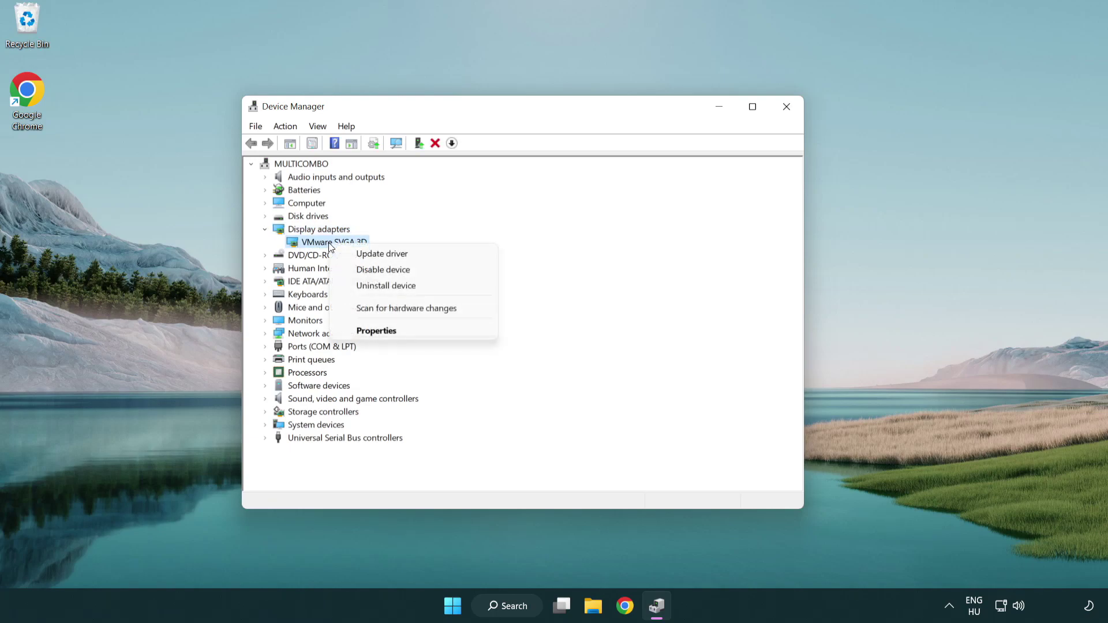
{"action": "left_click", "coordinate": [437, 255]}
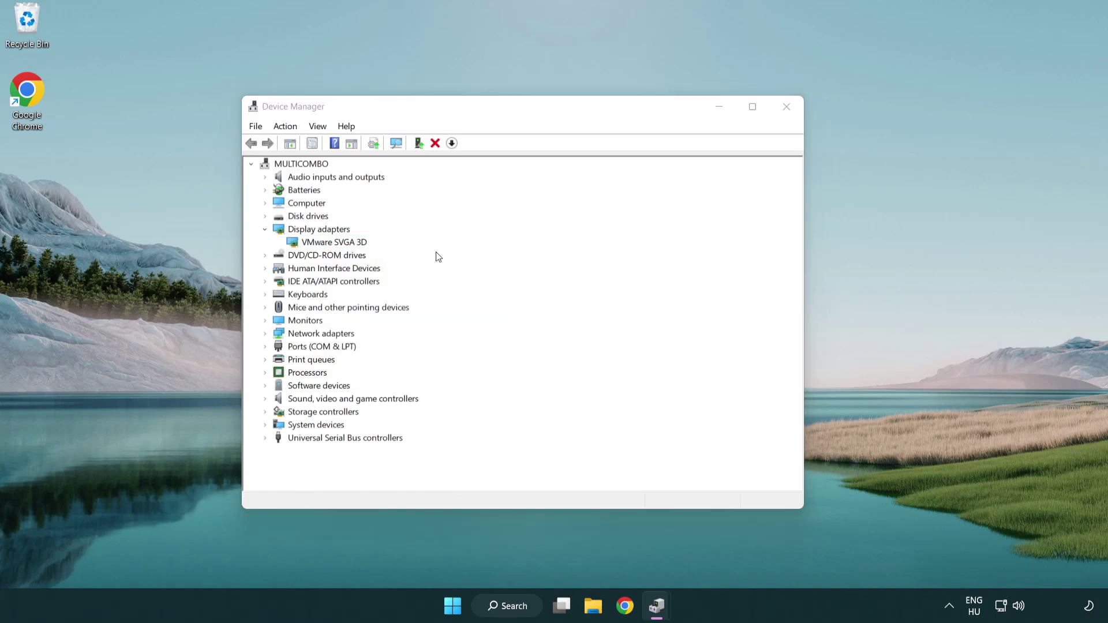
Step: Search automatically for drivers, confirm the best driver is already installed, and close Device Manager
{"action": "left_click_drag", "start_coordinate": [457, 173], "coordinate": [479, 166]}
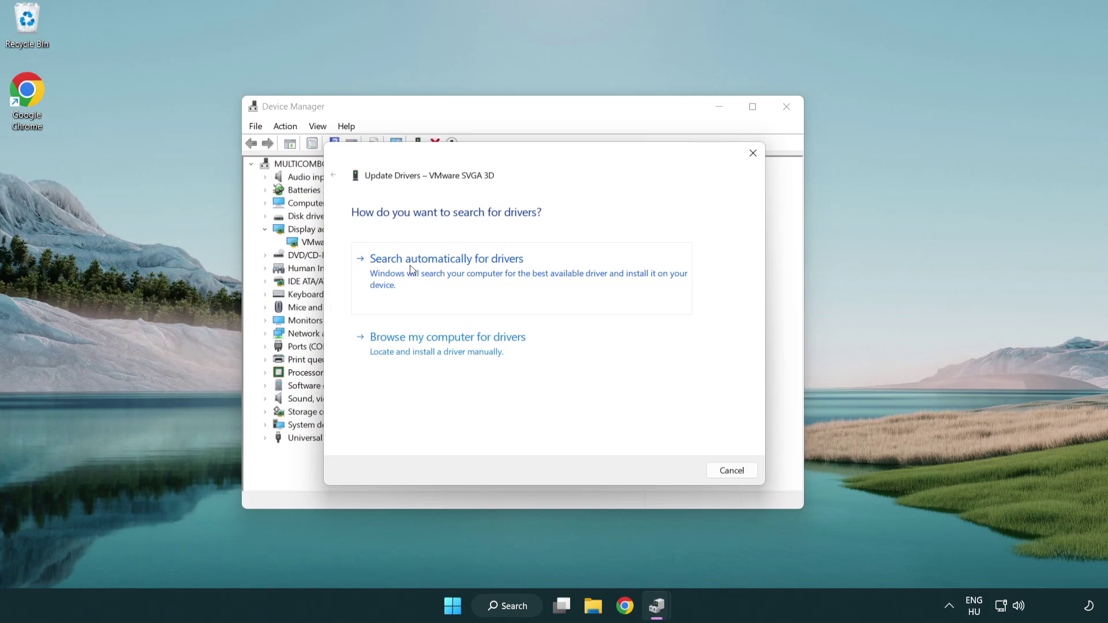
{"action": "left_click", "coordinate": [489, 273]}
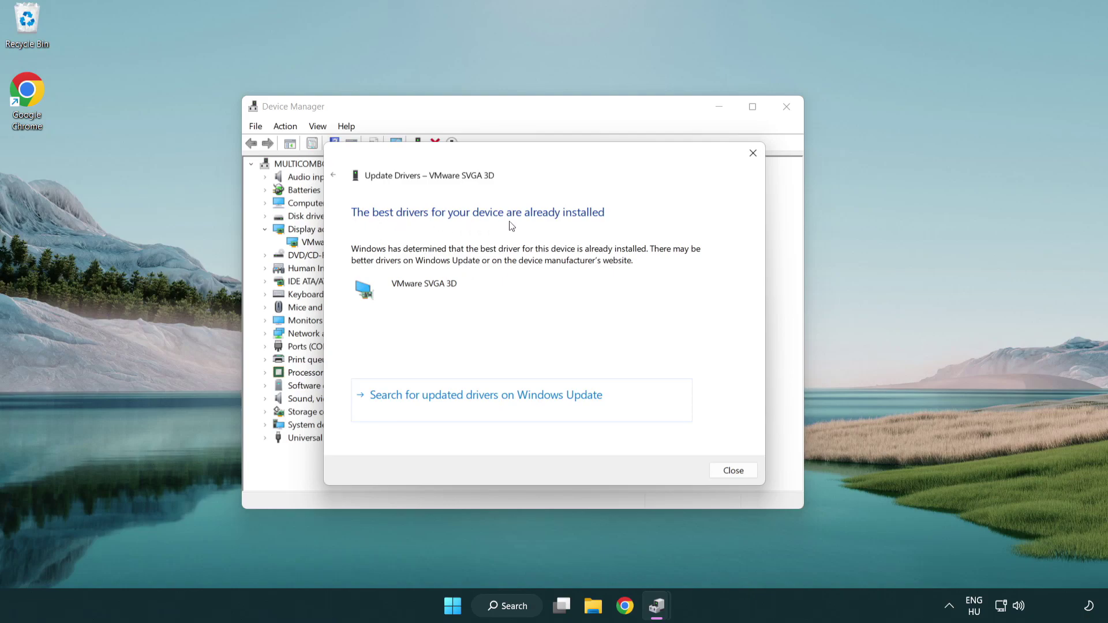
{"action": "left_click", "coordinate": [734, 472]}
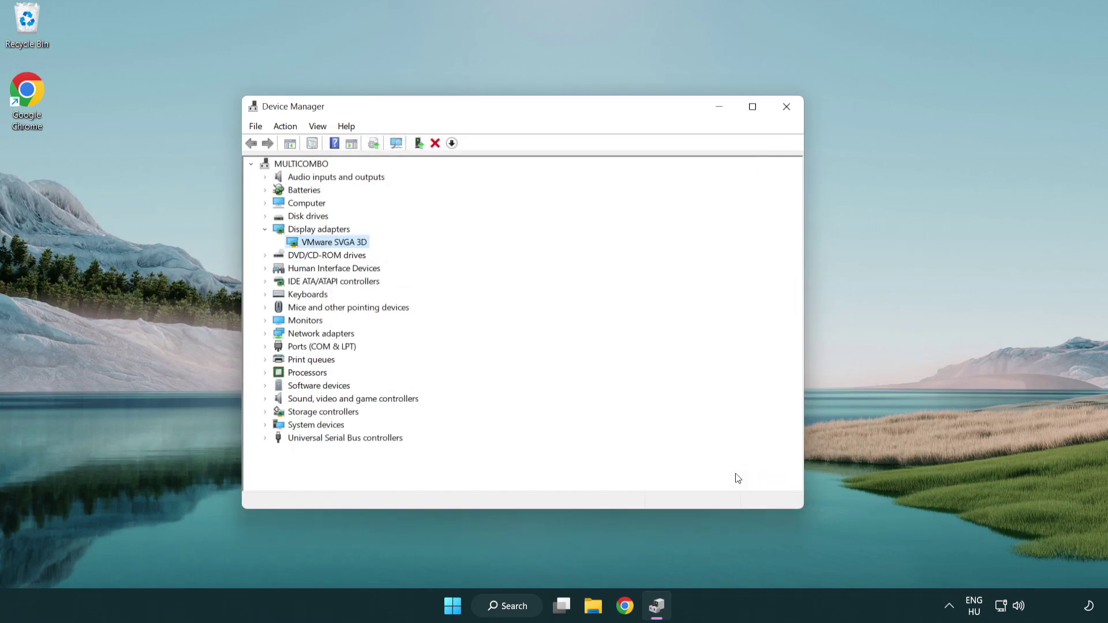
{"action": "left_click", "coordinate": [789, 111]}
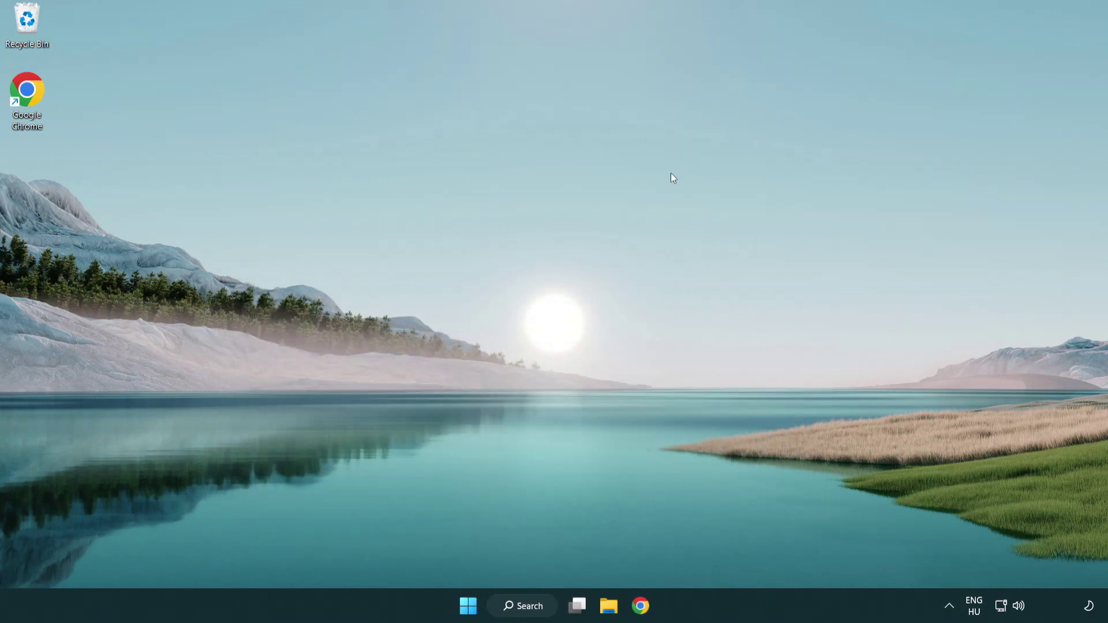
Step: Open Windows Update via search for 'update' and check for updates, confirming the PC is up to date
{"action": "left_click", "coordinate": [532, 603]}
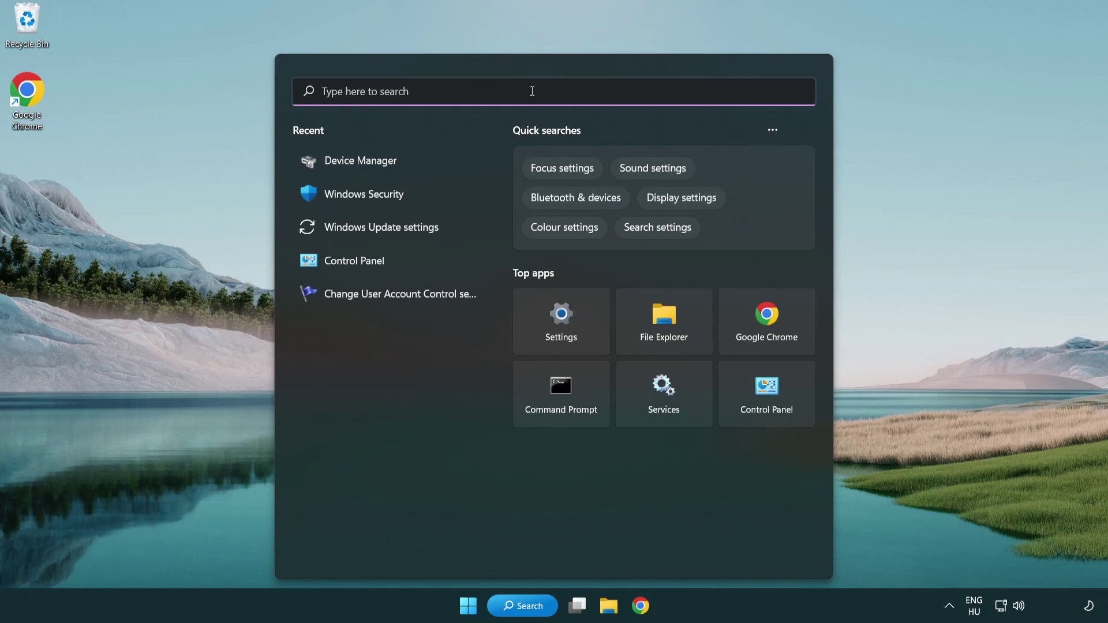
{"action": "type", "text": "update"}
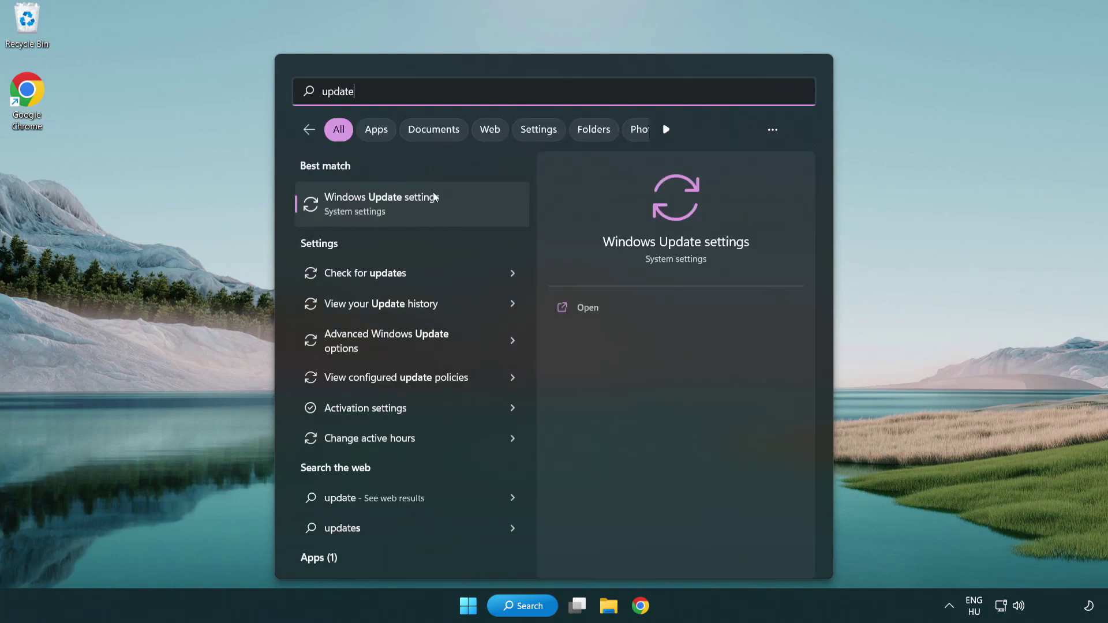
{"action": "left_click", "coordinate": [433, 209]}
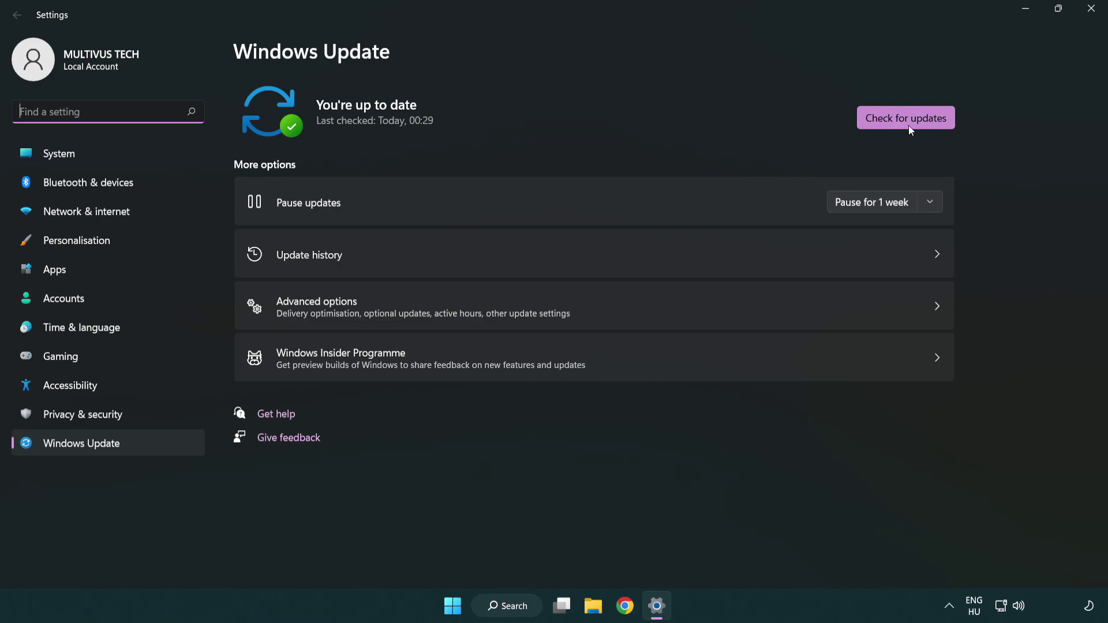
{"action": "left_click", "coordinate": [926, 122]}
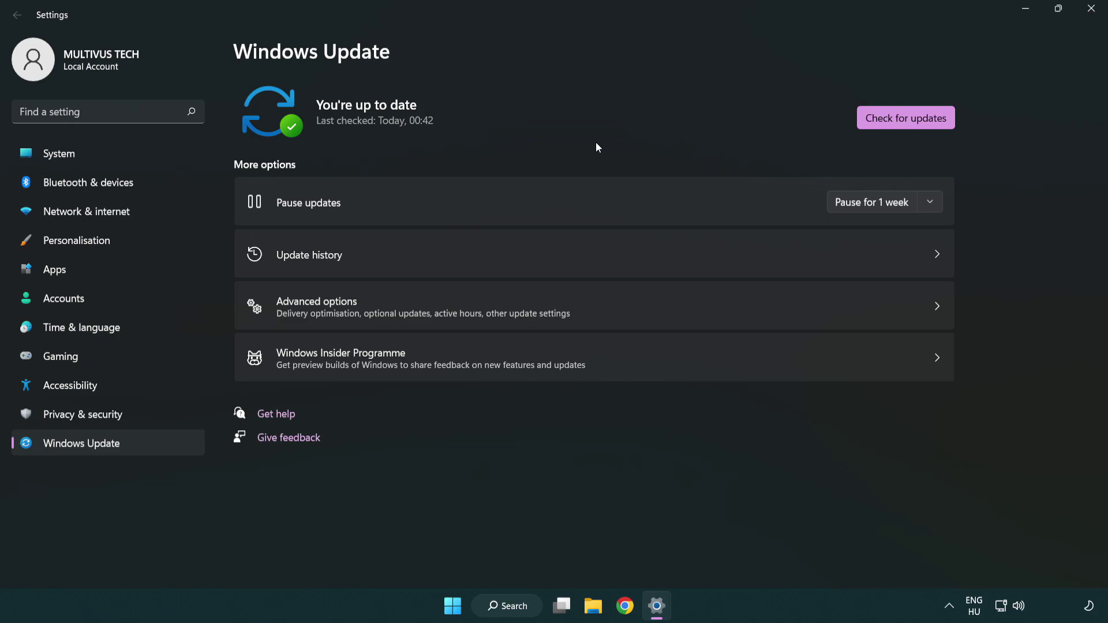
Step: Verify the integrity of YOUR NOT WORKING GAME's installed files in Steam, validating all 1039 files
{"action": "left_click", "coordinate": [1087, 14]}
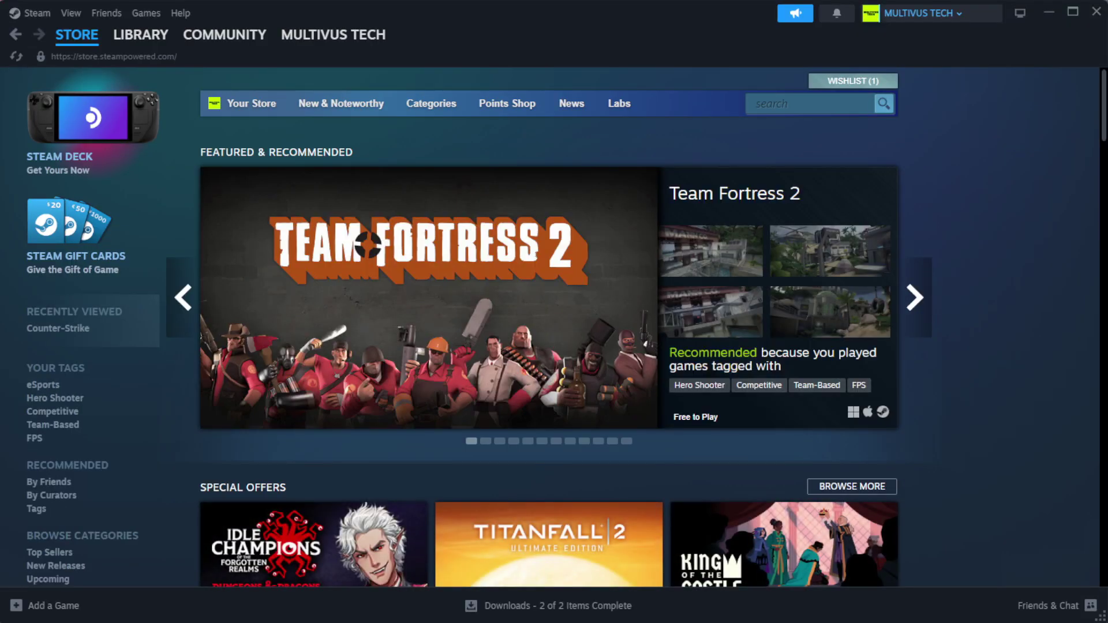
{"action": "mouse_move", "coordinate": [137, 45]}
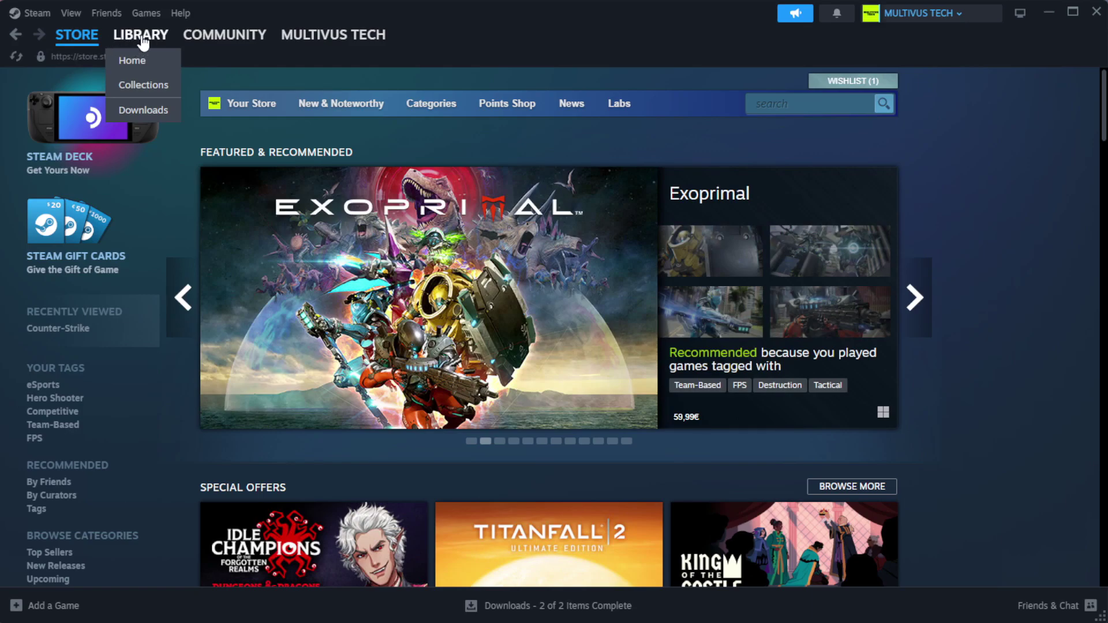
{"action": "left_click", "coordinate": [157, 59]}
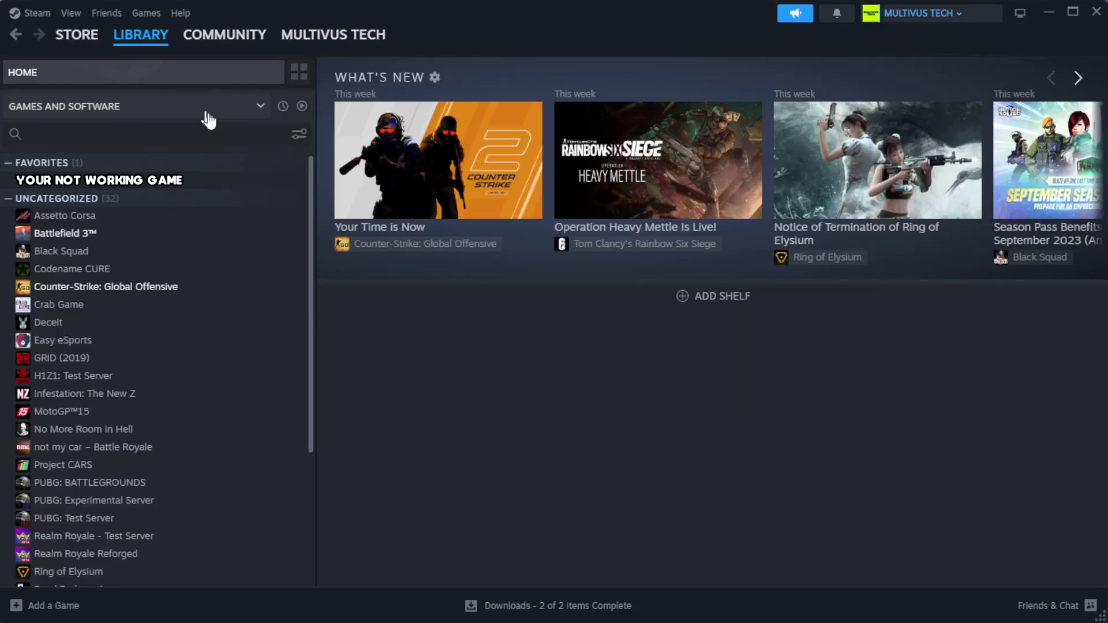
{"action": "right_click", "coordinate": [273, 182]}
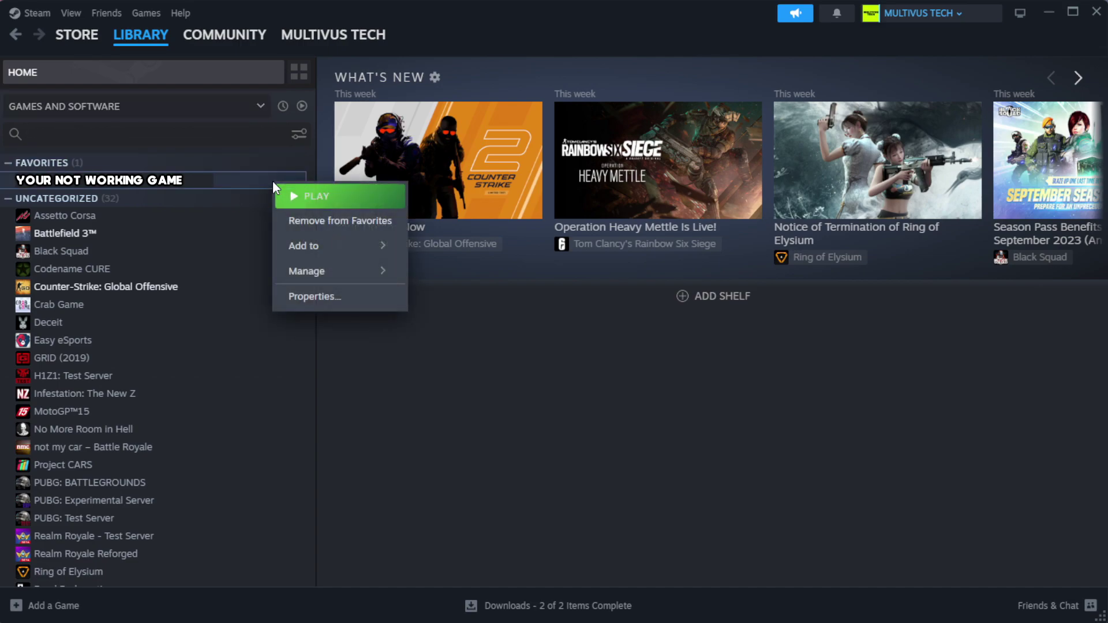
{"action": "left_click", "coordinate": [351, 306]}
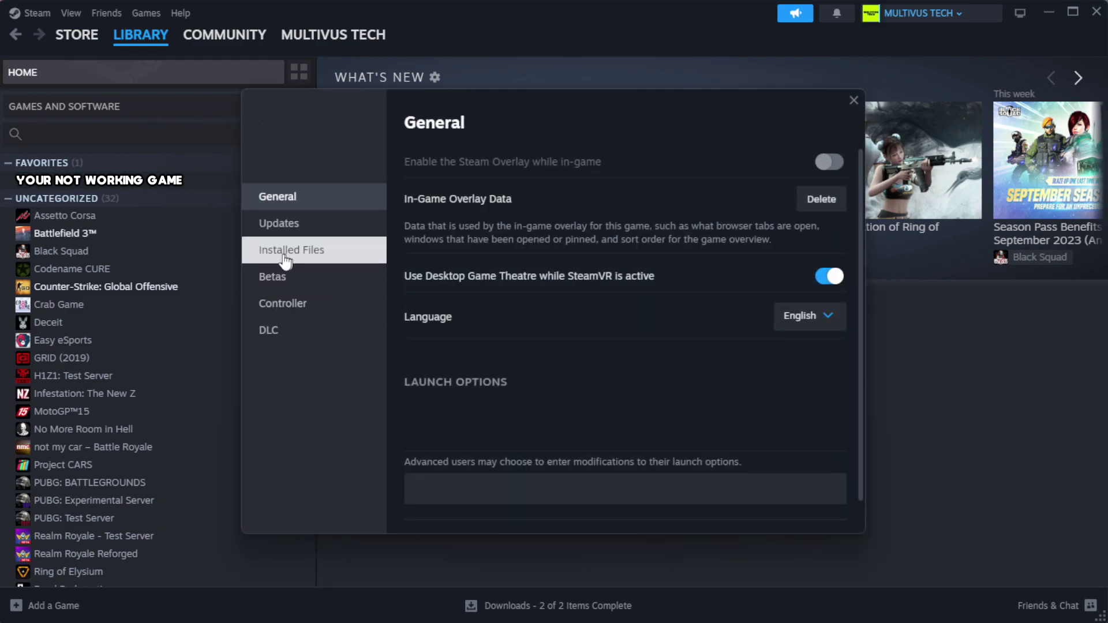
{"action": "left_click", "coordinate": [365, 263]}
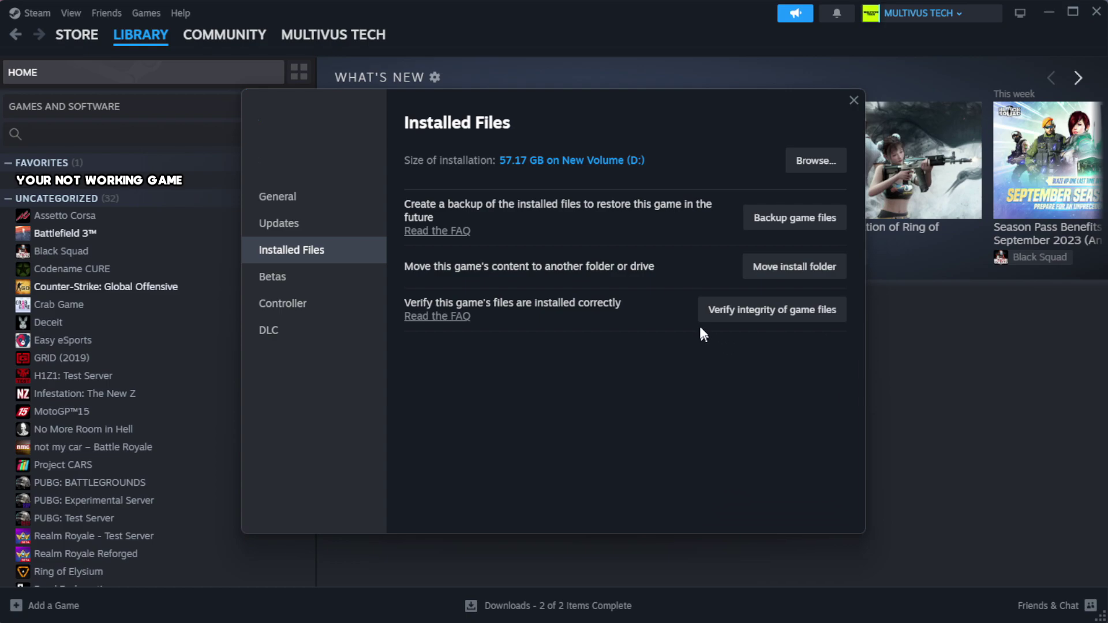
{"action": "left_click", "coordinate": [778, 322]}
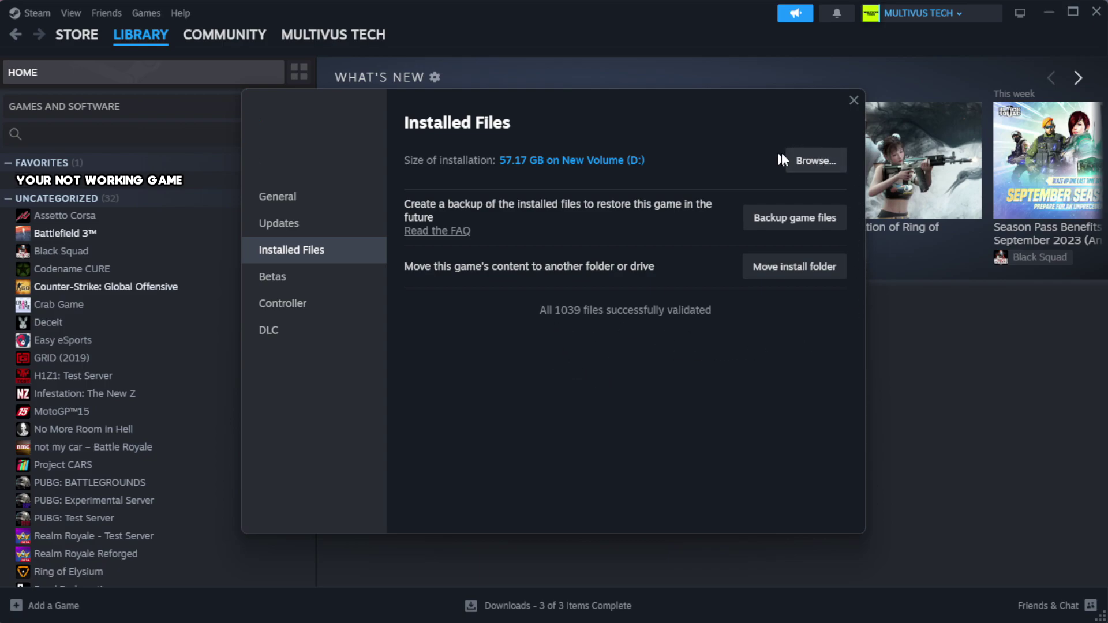
Step: In the game's Steam install folder, open Properties for the YOUR NOT WORKING GAME shortcut
{"action": "left_click", "coordinate": [814, 162]}
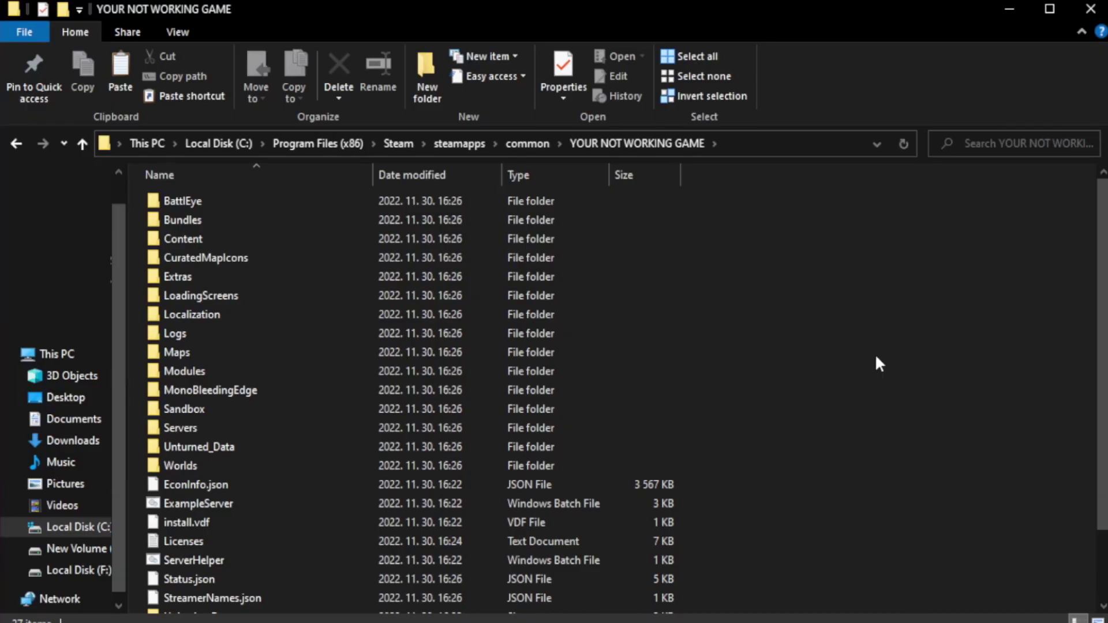
{"action": "scroll", "coordinate": [1103, 310], "scroll_direction": "down", "scroll_amount": 2}
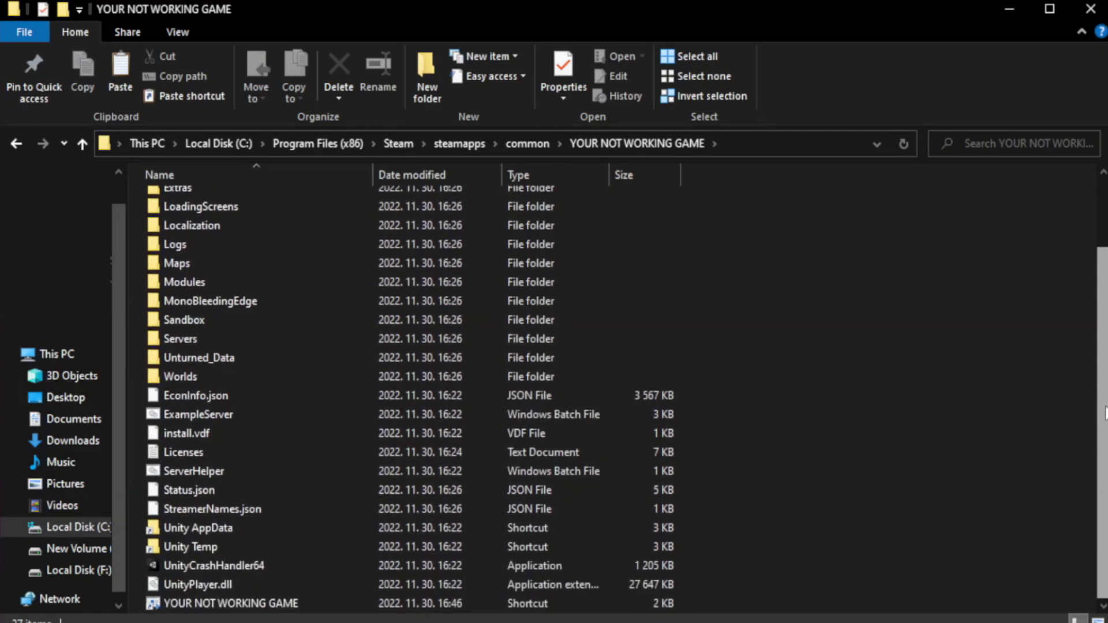
{"action": "left_click", "coordinate": [381, 604]}
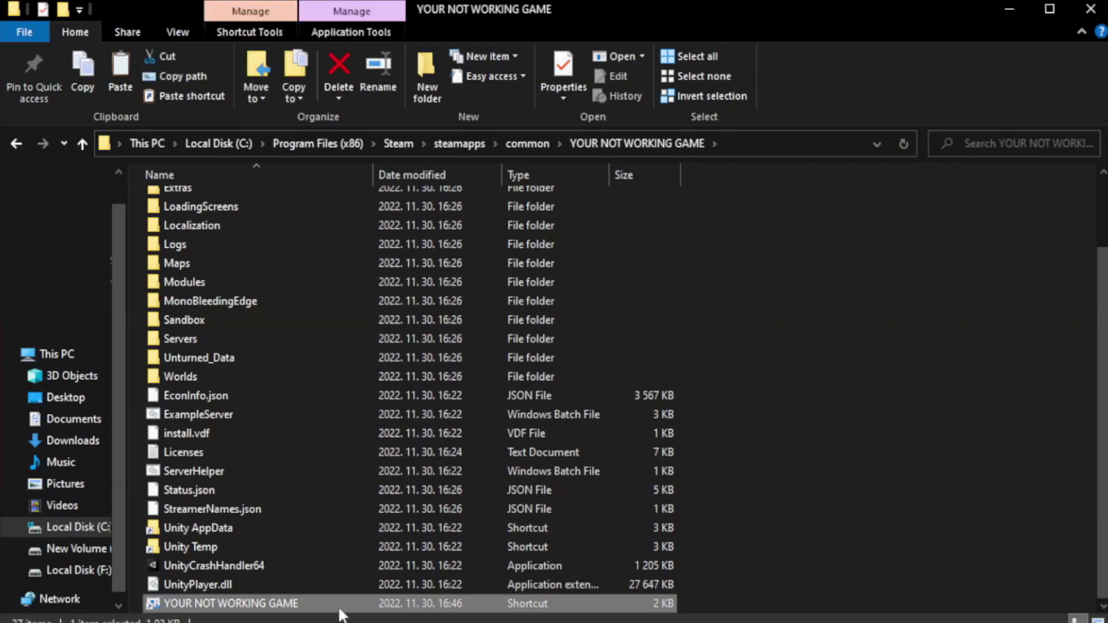
{"action": "right_click", "coordinate": [370, 603]}
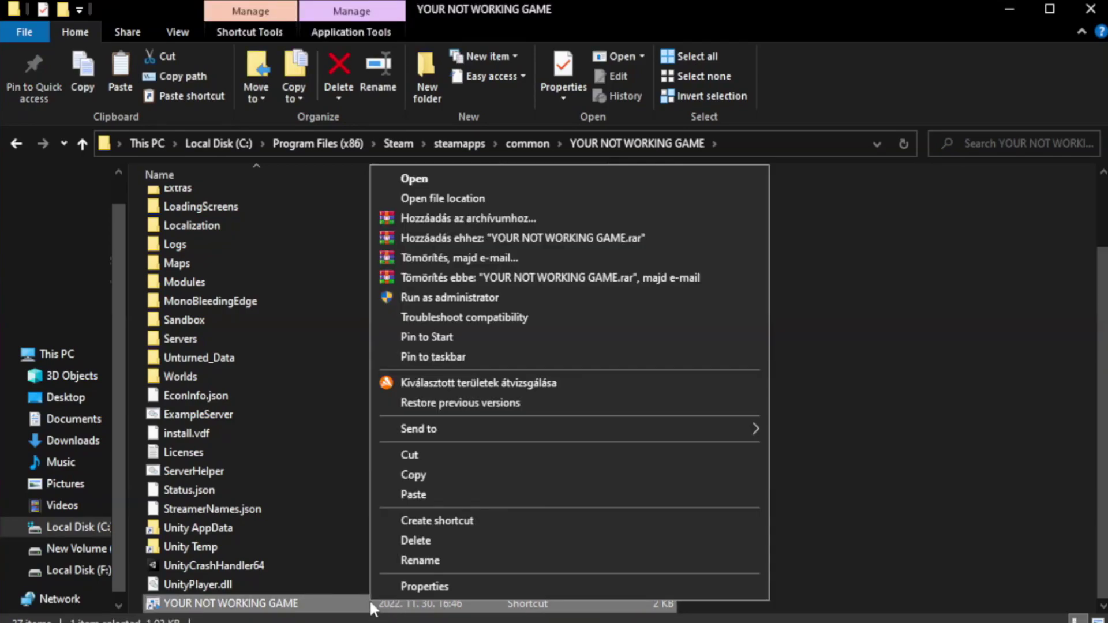
{"action": "left_click", "coordinate": [566, 586]}
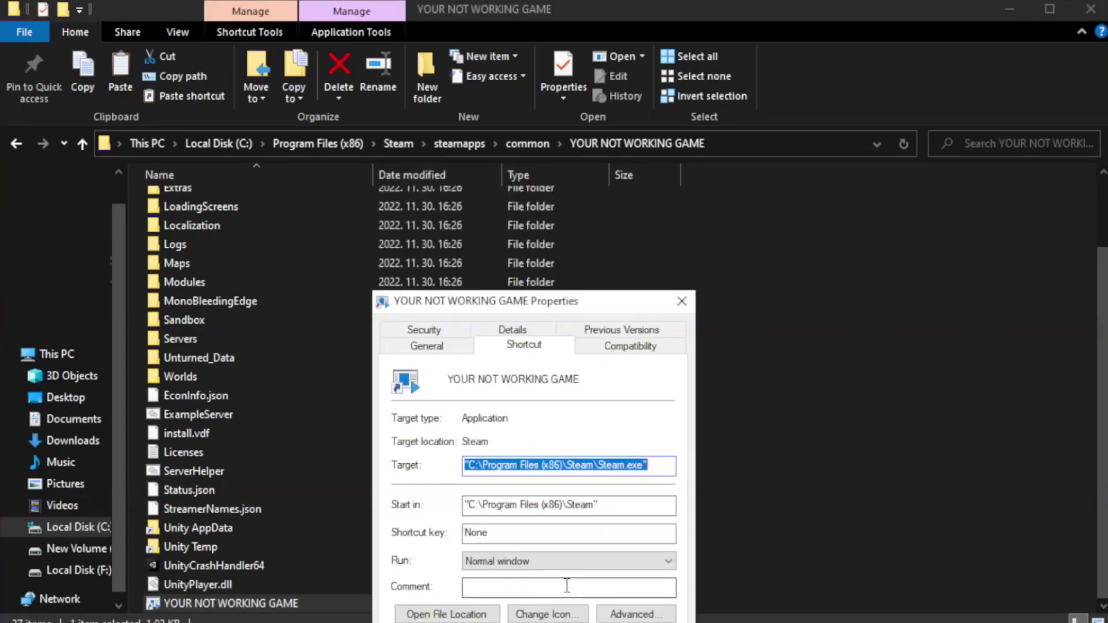
{"action": "left_click_drag", "start_coordinate": [553, 314], "coordinate": [556, 114]}
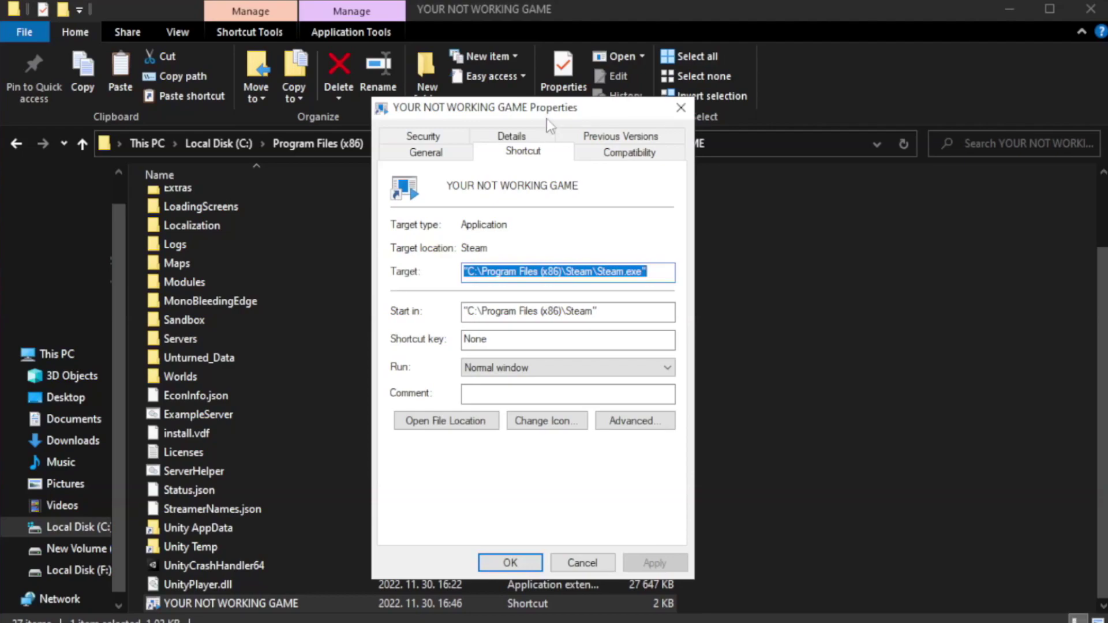
Step: Set the shortcut to Windows 8 compatibility, run as administrator, fullscreen optimizations disabled, and apply
{"action": "left_click", "coordinate": [624, 155]}
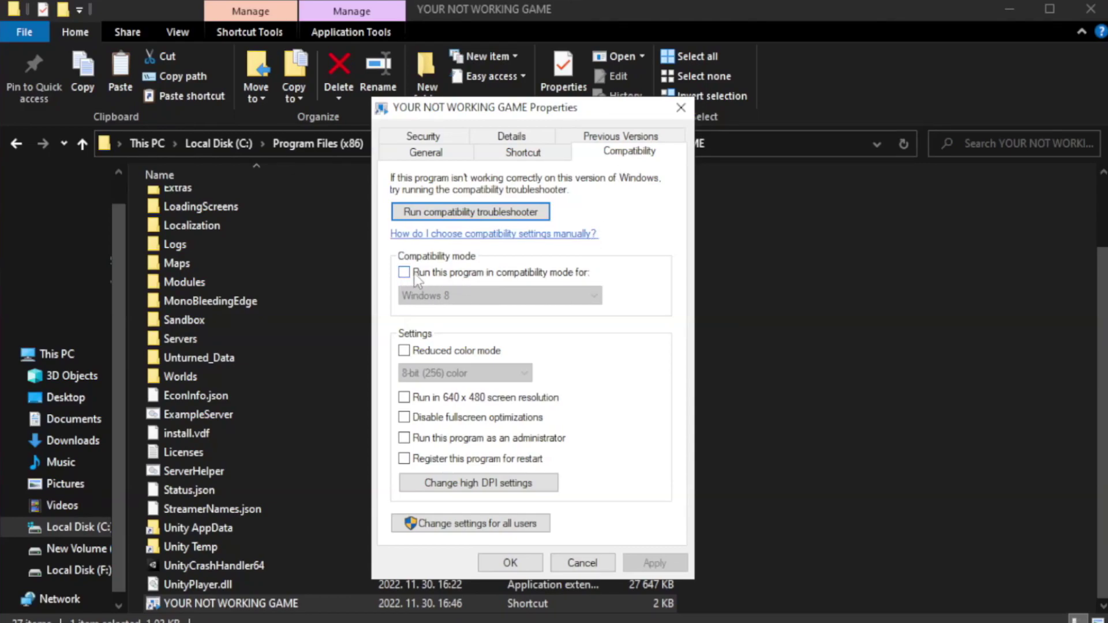
{"action": "left_click", "coordinate": [438, 271]}
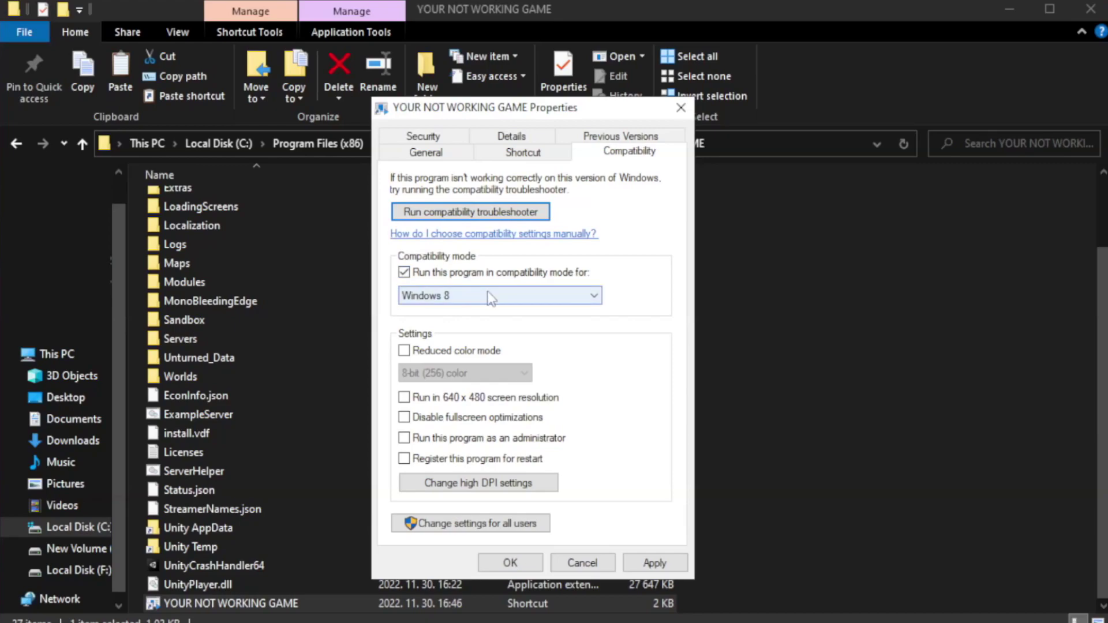
{"action": "left_click", "coordinate": [491, 297]}
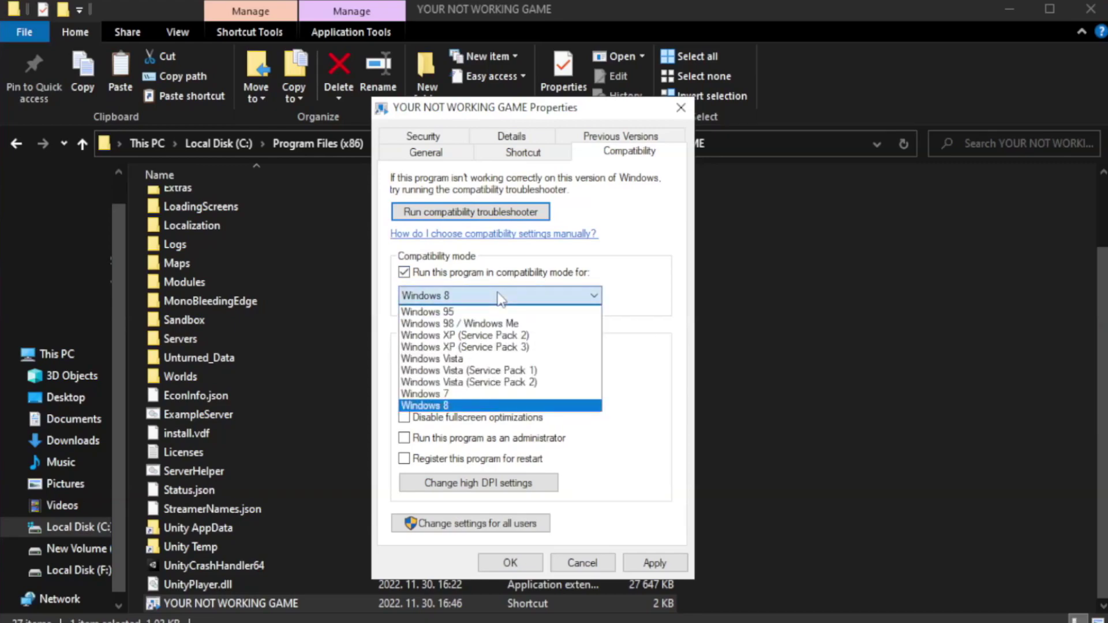
{"action": "left_click", "coordinate": [469, 405]}
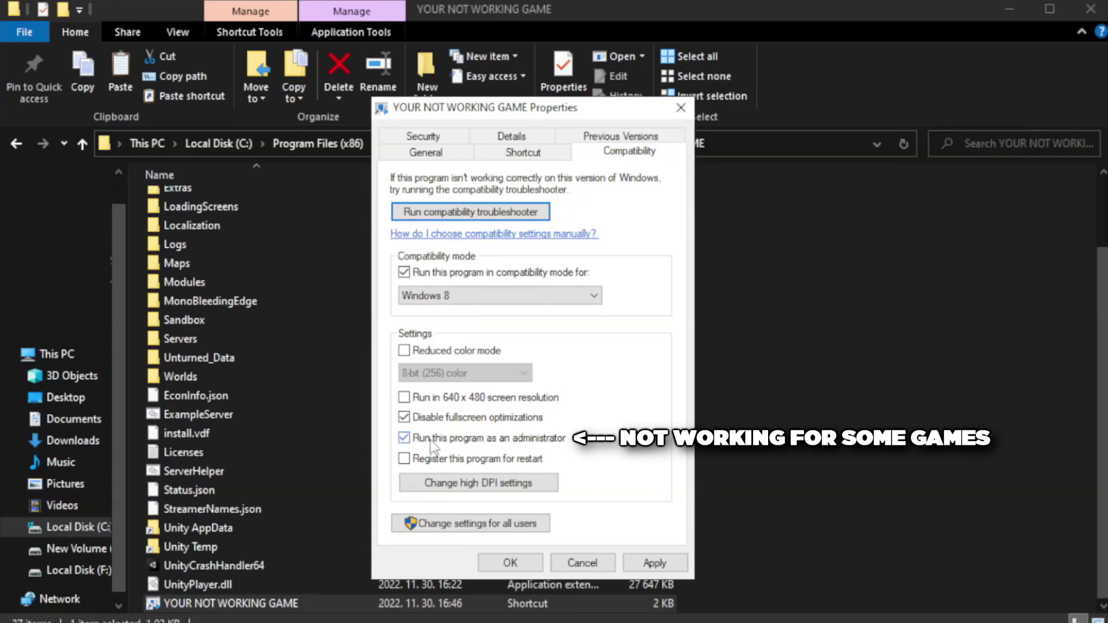
{"action": "left_click", "coordinate": [654, 562]}
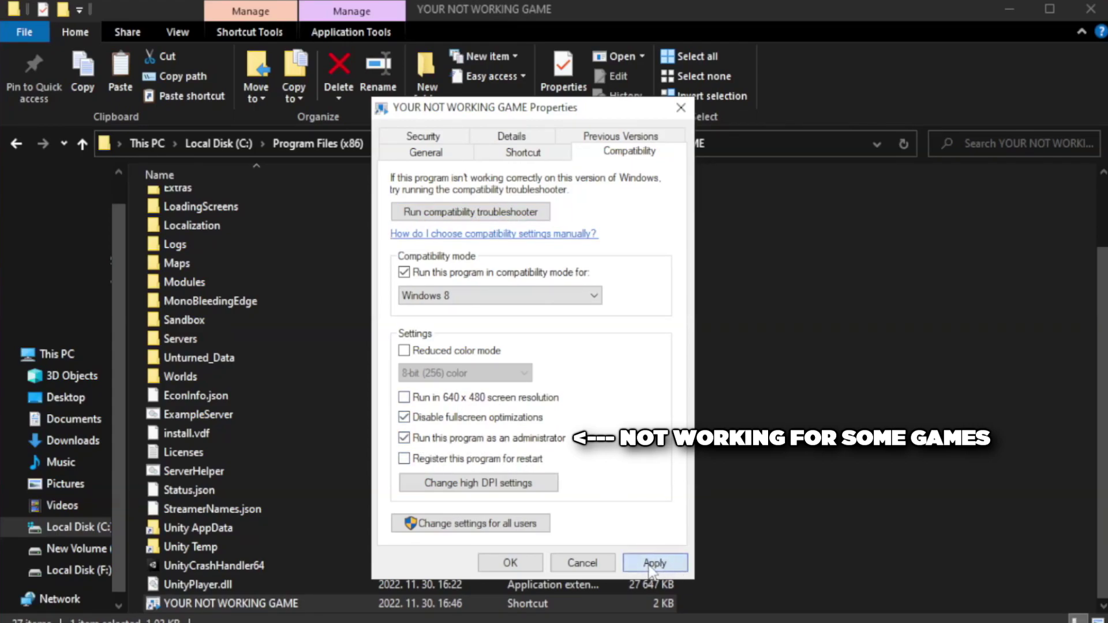
{"action": "left_click", "coordinate": [509, 562]}
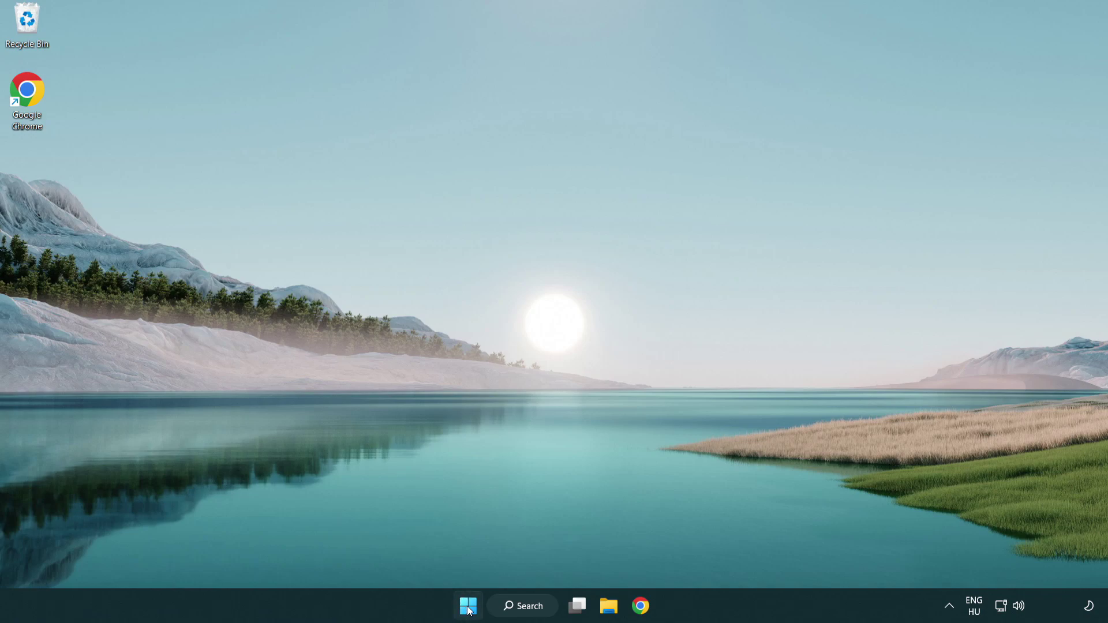
Step: Open Task Manager's startup apps list and disable Terminal
{"action": "right_click", "coordinate": [469, 608]}
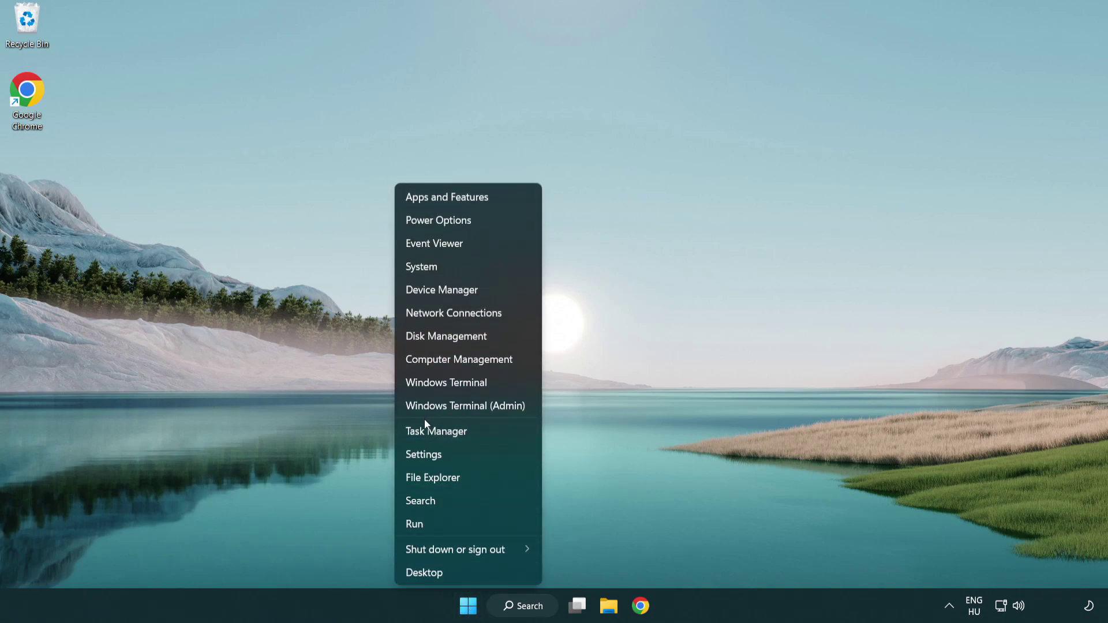
{"action": "left_click", "coordinate": [489, 438]}
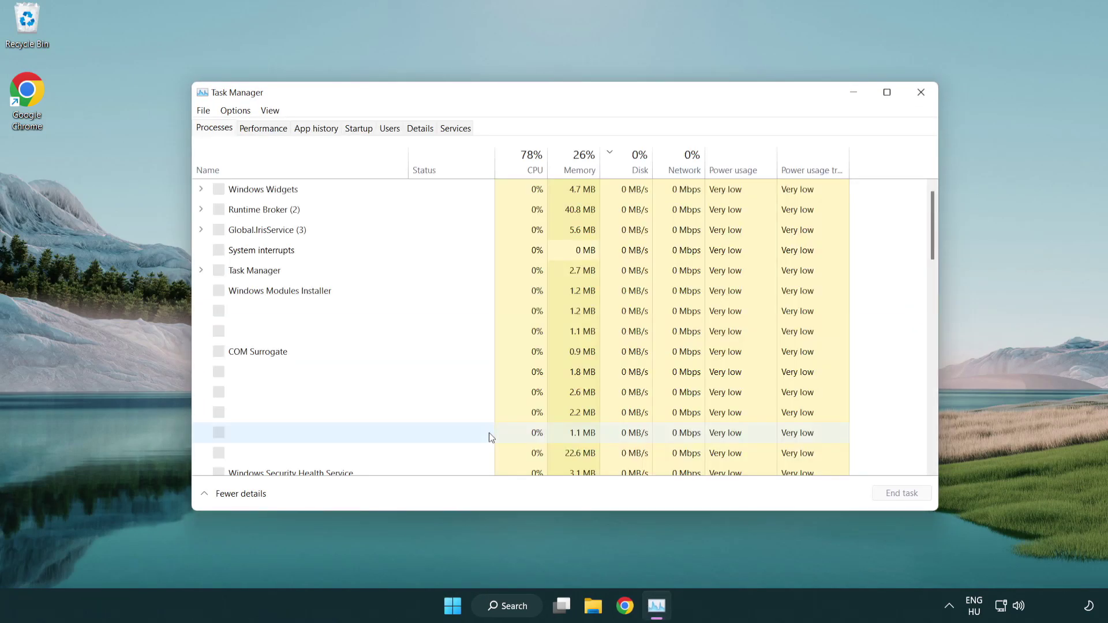
{"action": "left_click", "coordinate": [362, 130]}
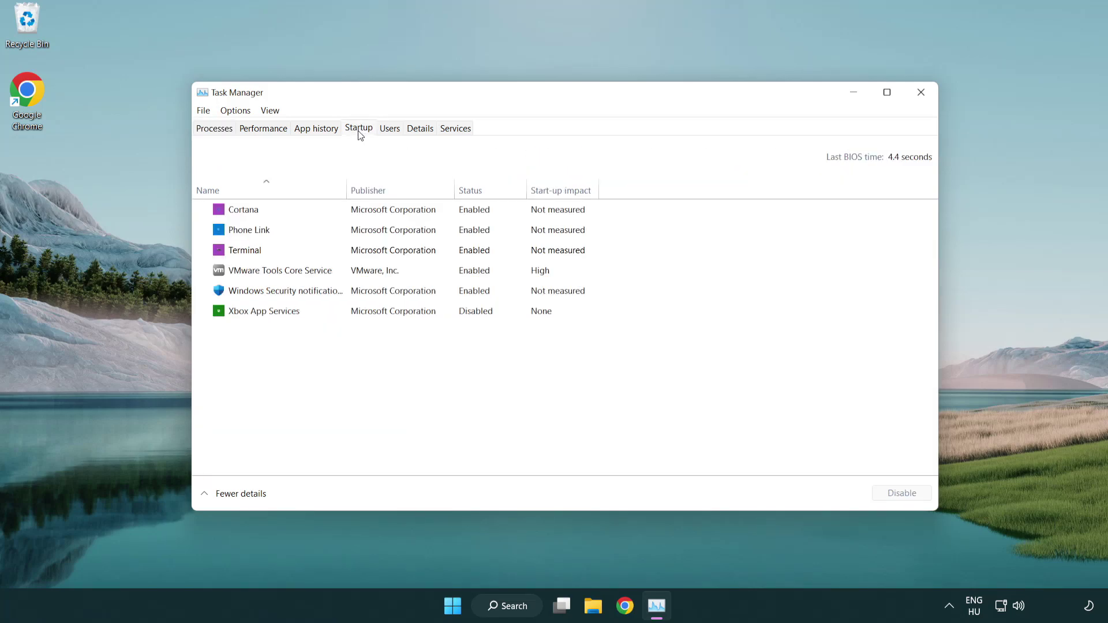
{"action": "left_click", "coordinate": [362, 250]}
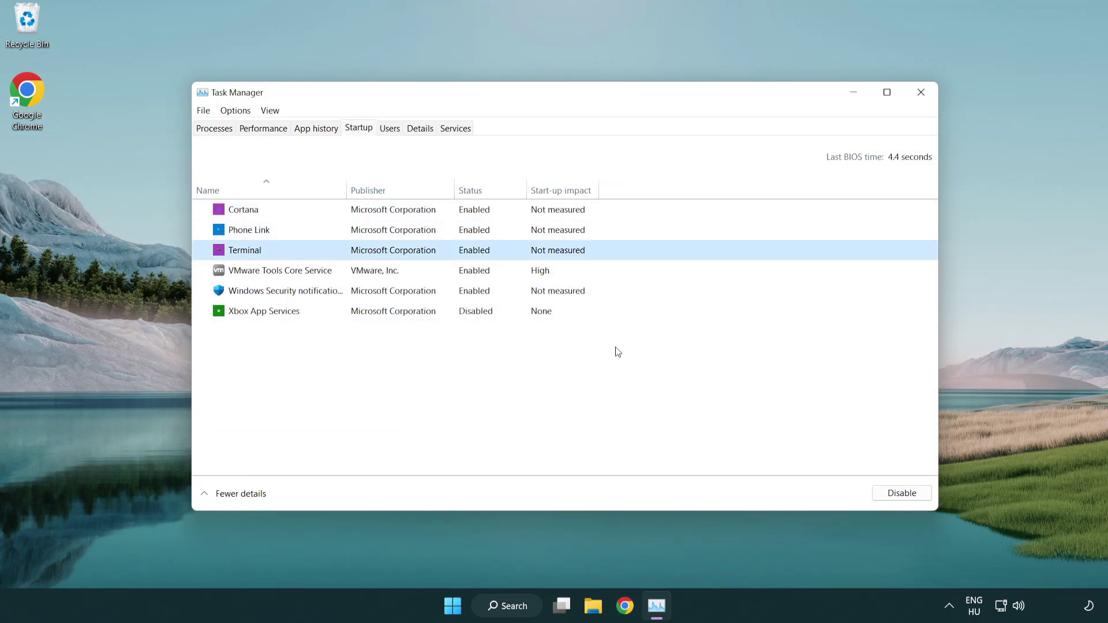
{"action": "left_click", "coordinate": [901, 493]}
Step: Disable Phone Link, Cortana and Windows Security notification as startup apps
{"action": "left_click", "coordinate": [463, 233]}
{"action": "left_click", "coordinate": [900, 496]}
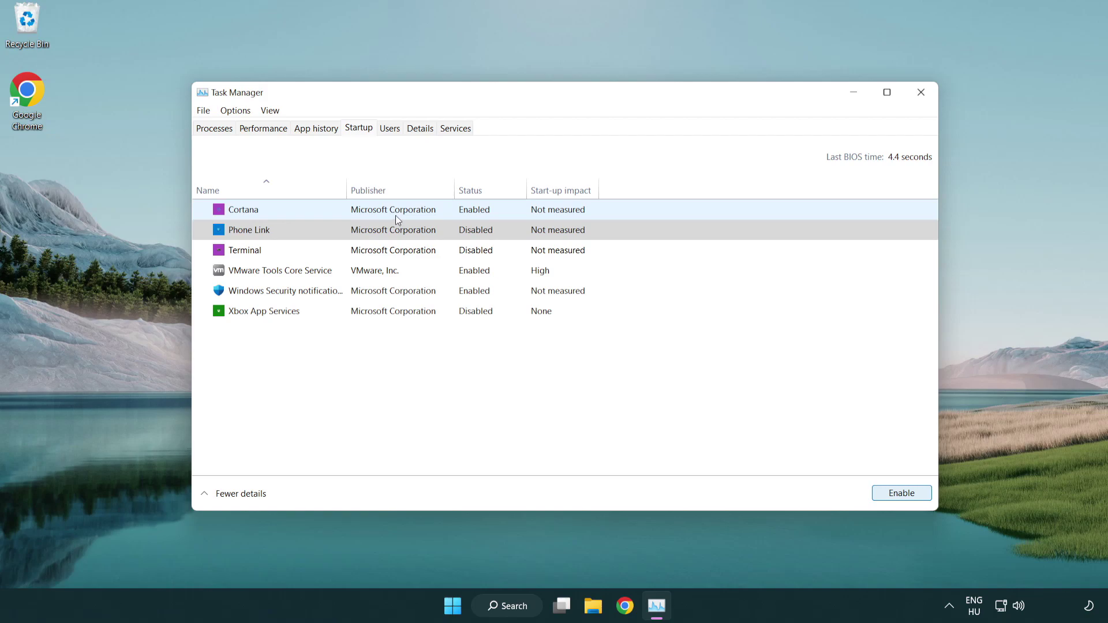
{"action": "left_click", "coordinate": [396, 215]}
{"action": "left_click", "coordinate": [898, 494]}
{"action": "left_click", "coordinate": [525, 297]}
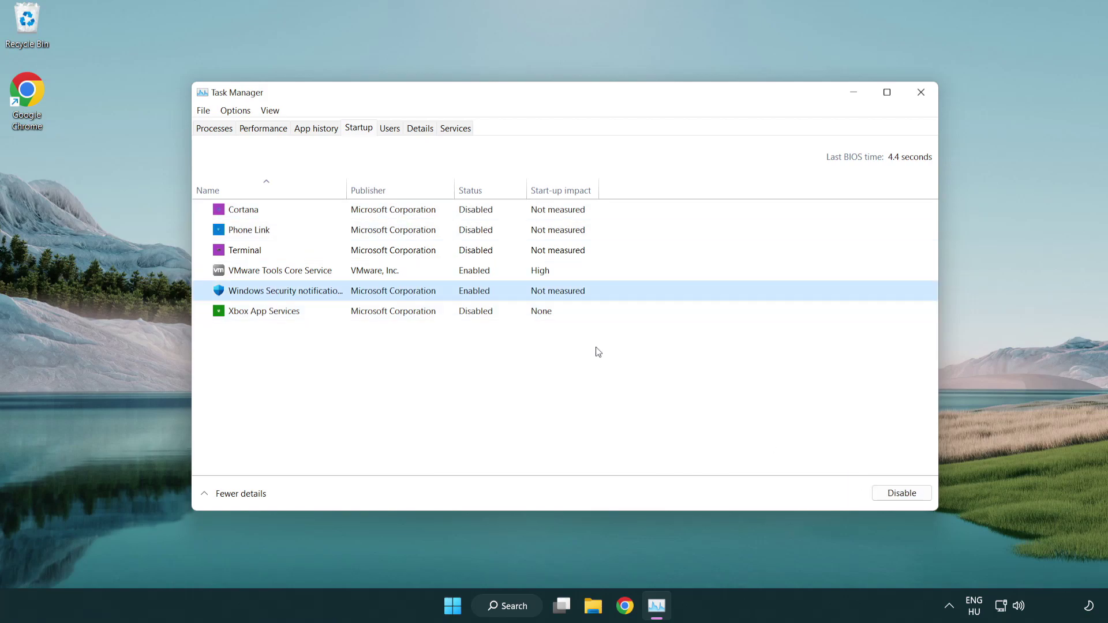
{"action": "left_click", "coordinate": [897, 497]}
{"action": "left_click", "coordinate": [875, 490]}
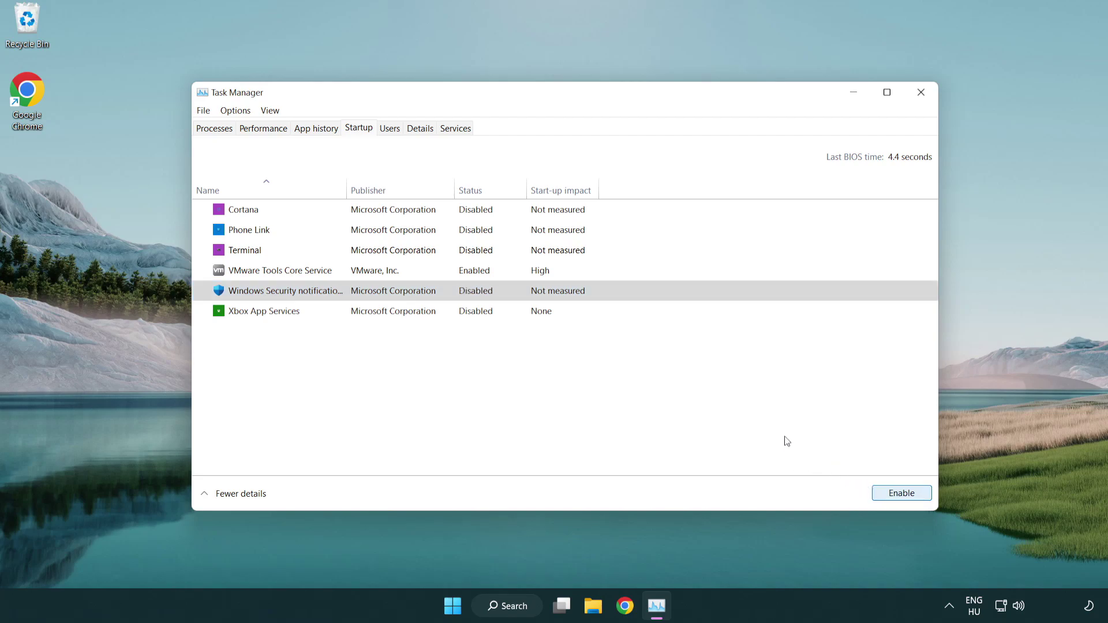
Step: Download the DirectX End-User Runtime Web Installer in Chrome and run dxwebsetup.exe
{"action": "left_click", "coordinate": [923, 99]}
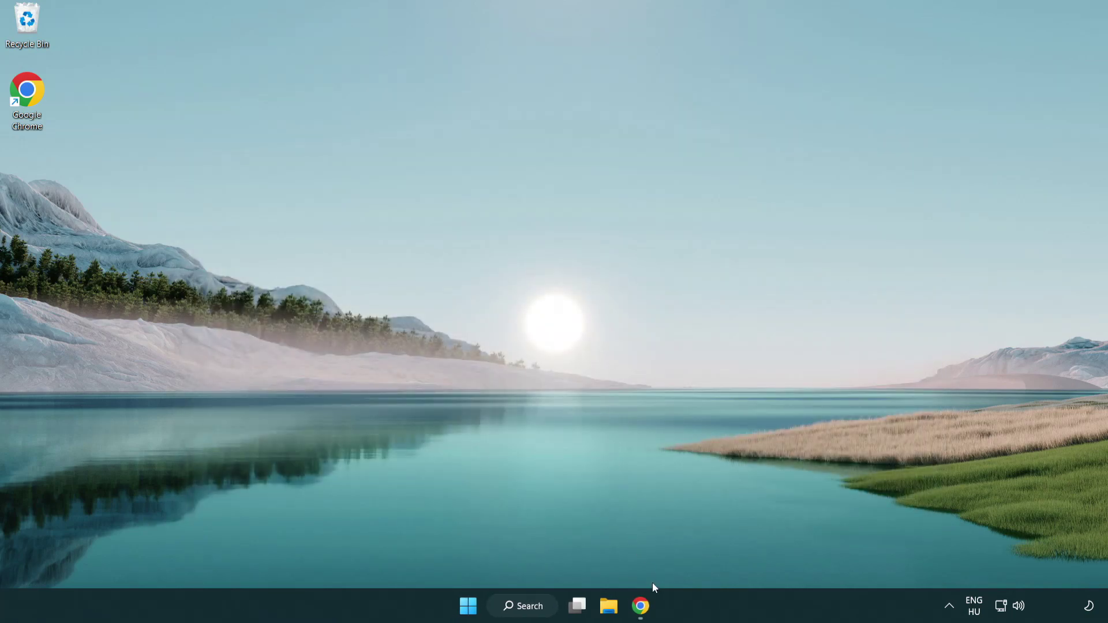
{"action": "left_click", "coordinate": [640, 606]}
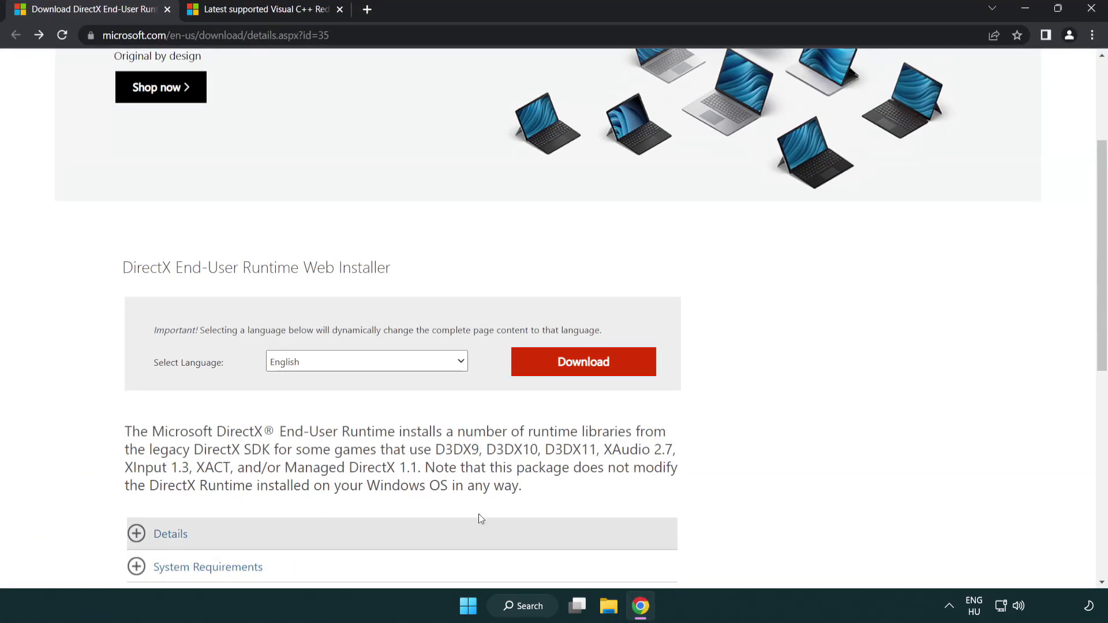
{"action": "scroll", "coordinate": [479, 513], "scroll_direction": "up", "scroll_amount": 4}
{"action": "left_click_drag", "start_coordinate": [330, 35], "coordinate": [68, 23]}
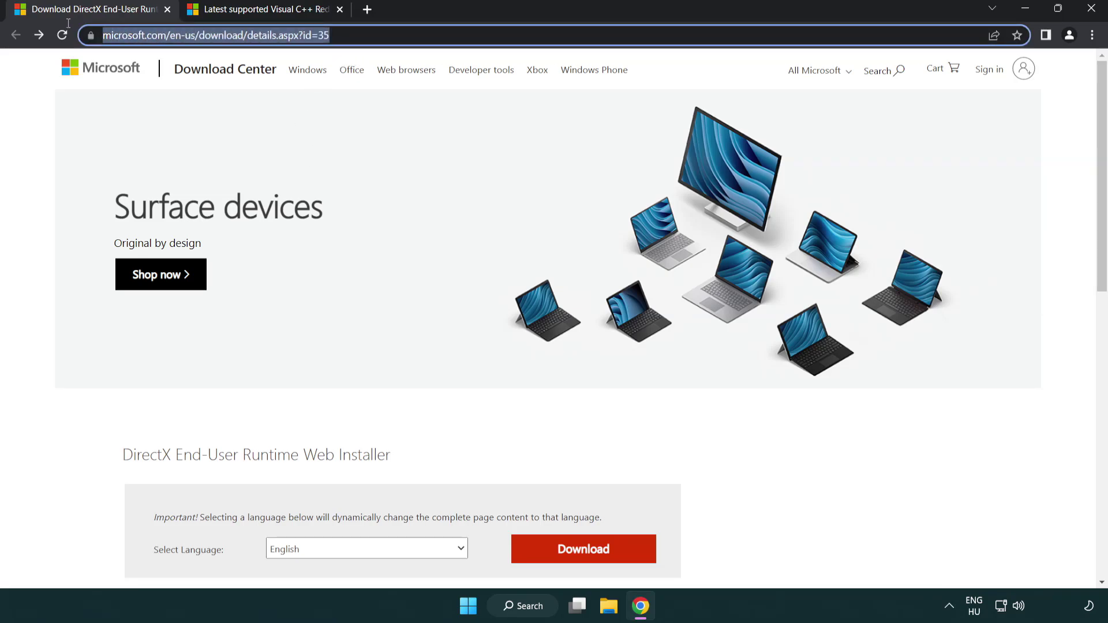
{"action": "left_click", "coordinate": [1057, 248]}
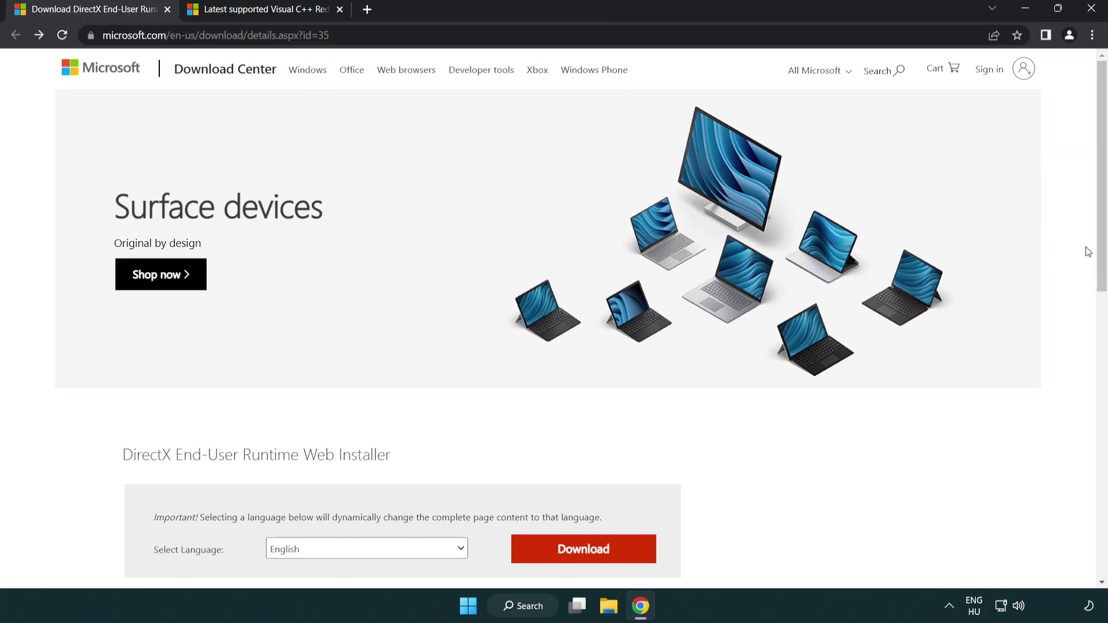
{"action": "scroll", "coordinate": [865, 379], "scroll_direction": "down", "scroll_amount": 3}
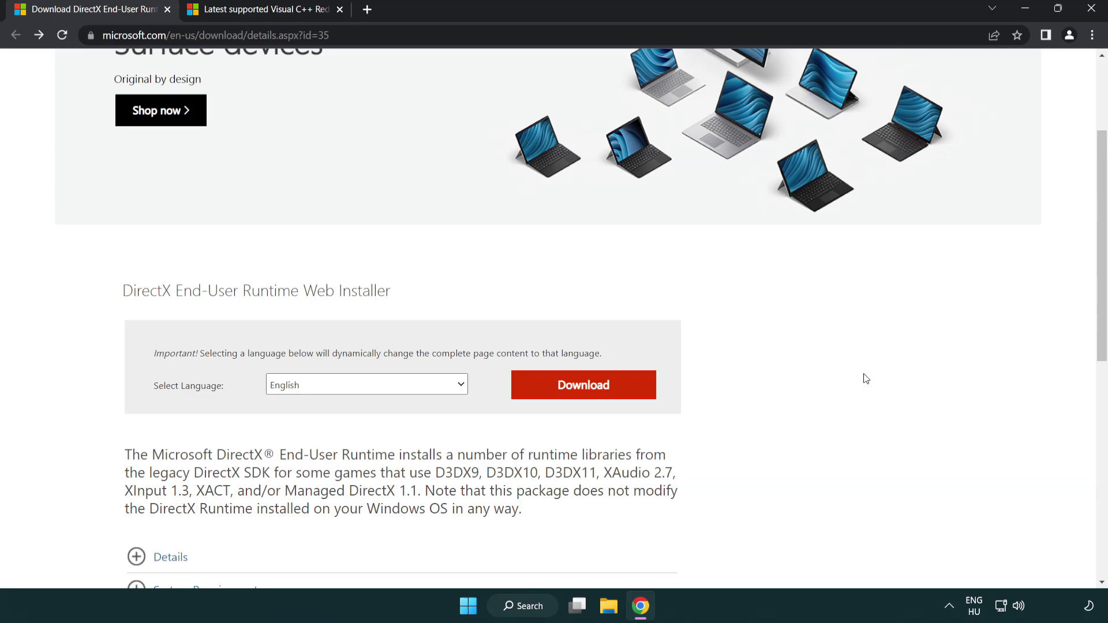
{"action": "left_click", "coordinate": [587, 397]}
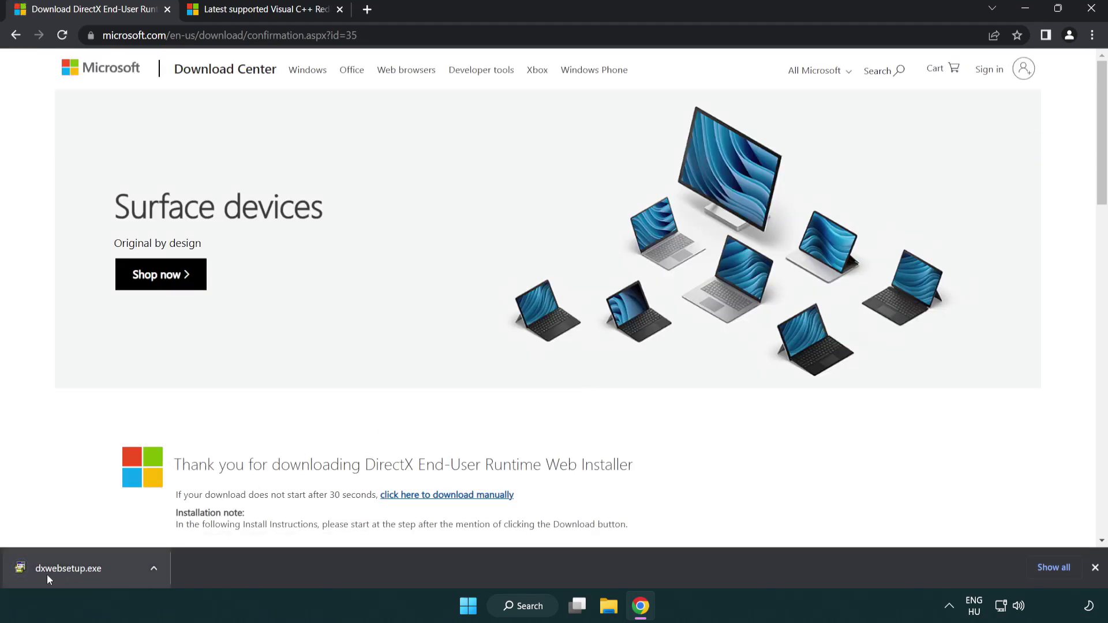
{"action": "left_click", "coordinate": [72, 570]}
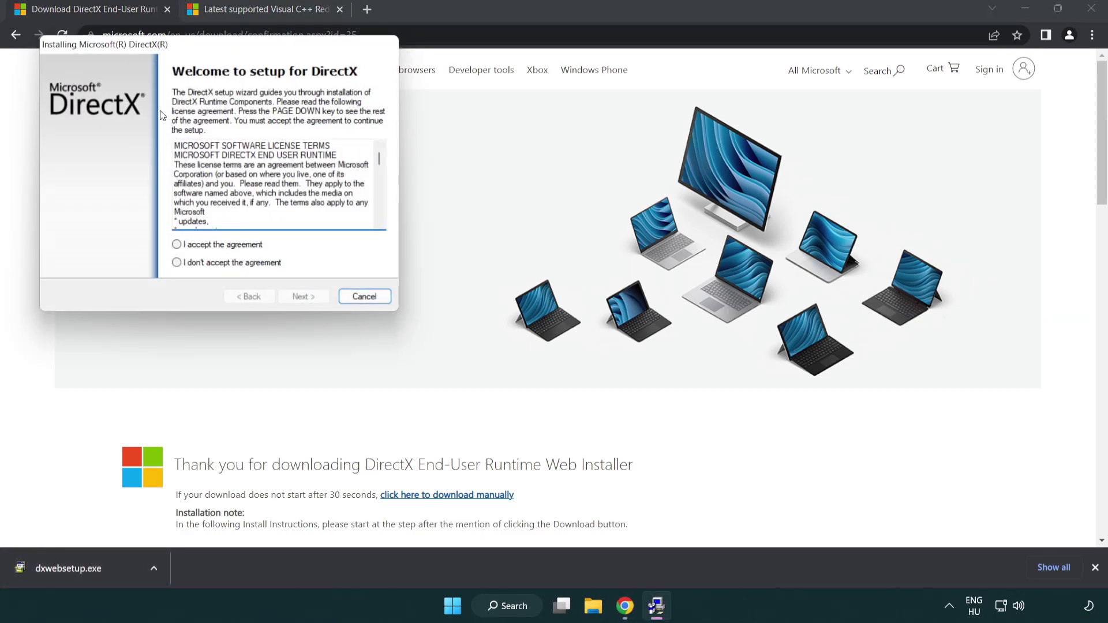
Step: Accept the DirectX licence, decline the Bing Bar, install the runtime, and finish setup
{"action": "left_click_drag", "start_coordinate": [168, 49], "coordinate": [487, 174]}
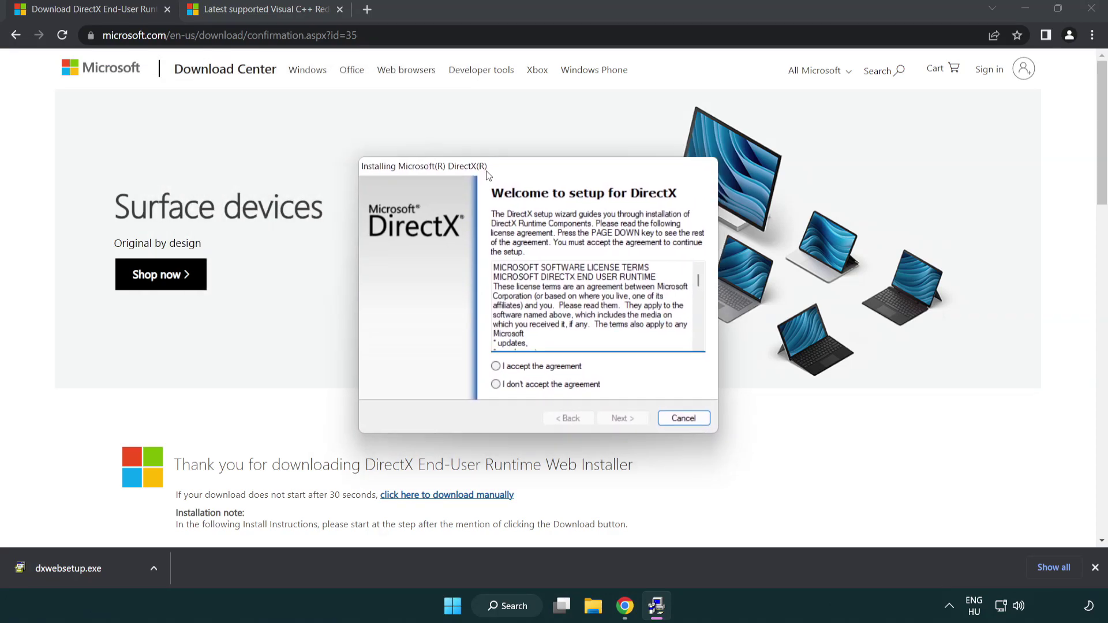
{"action": "left_click_drag", "start_coordinate": [698, 281], "coordinate": [696, 335]}
{"action": "left_click", "coordinate": [496, 368]}
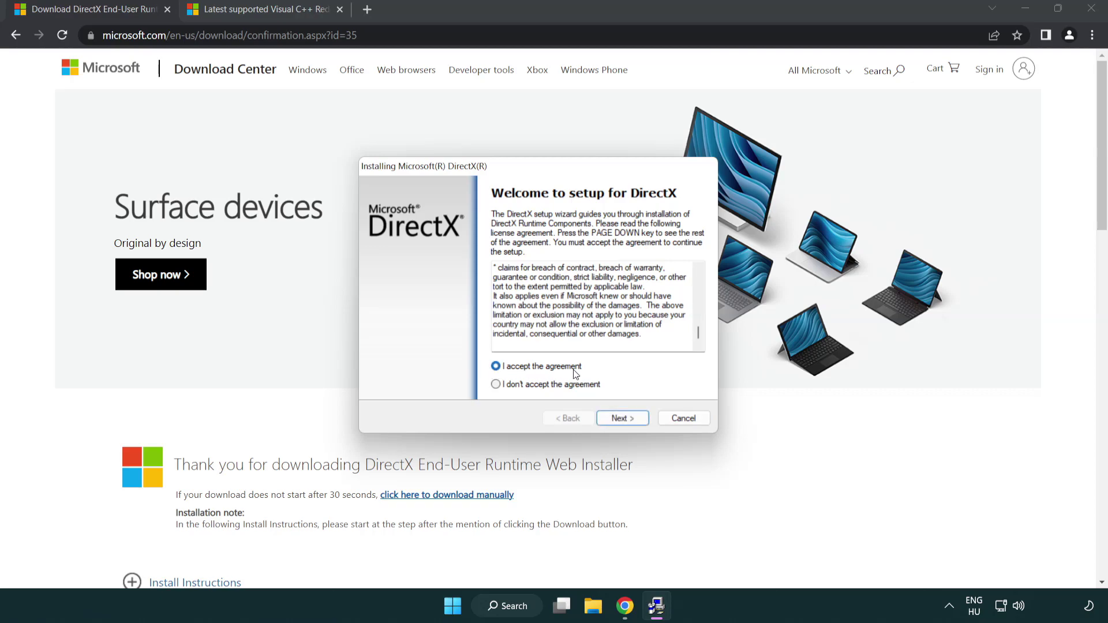
{"action": "left_click", "coordinate": [622, 418]}
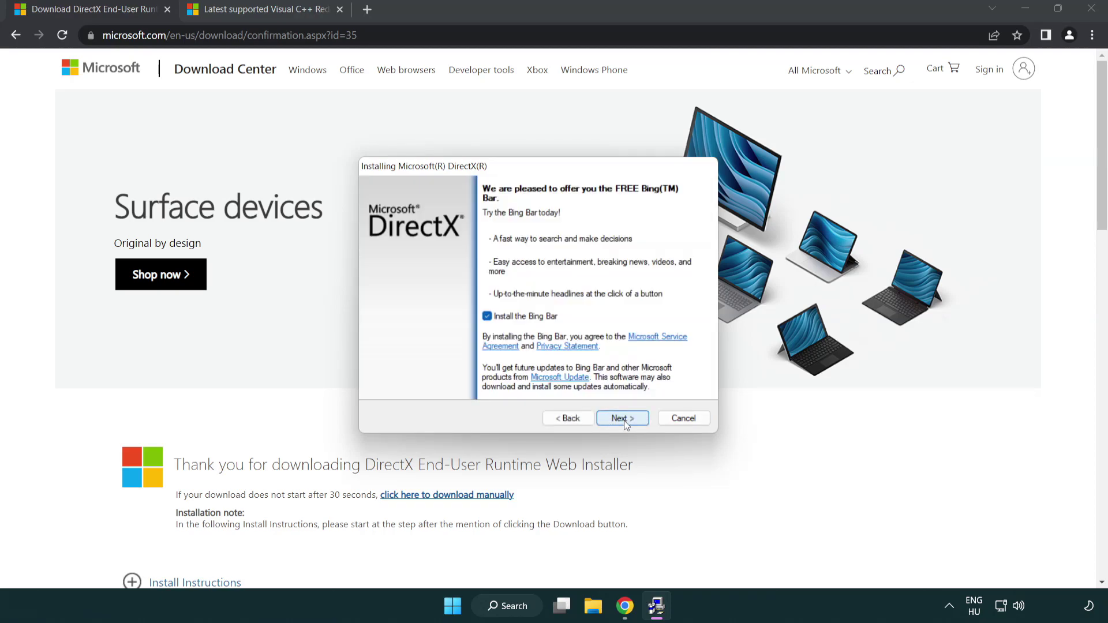
{"action": "left_click", "coordinate": [489, 320]}
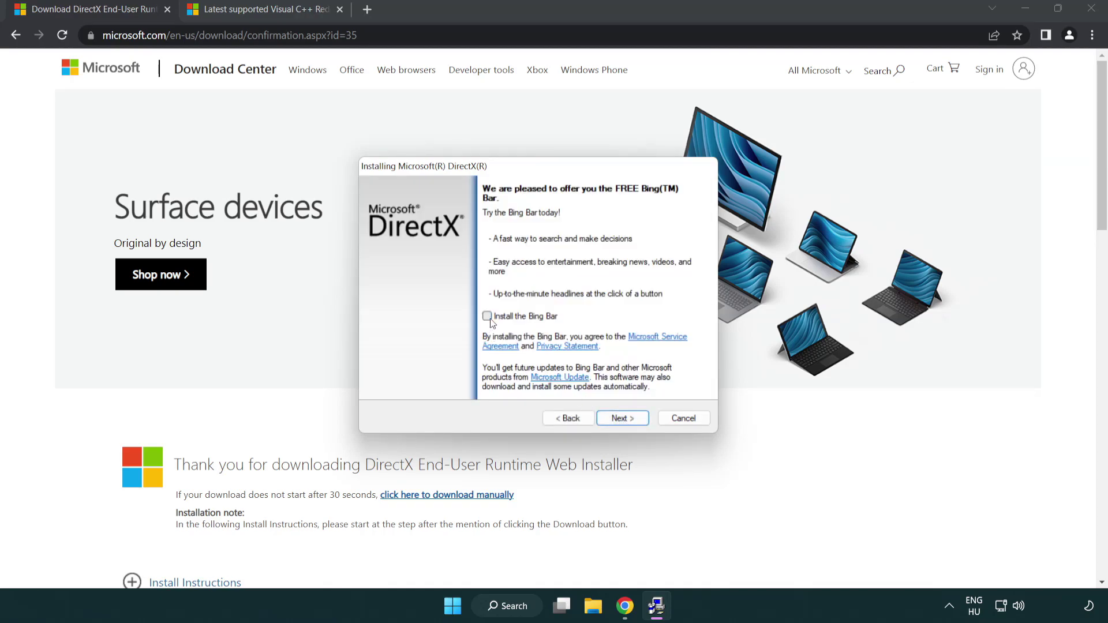
{"action": "left_click", "coordinate": [621, 418]}
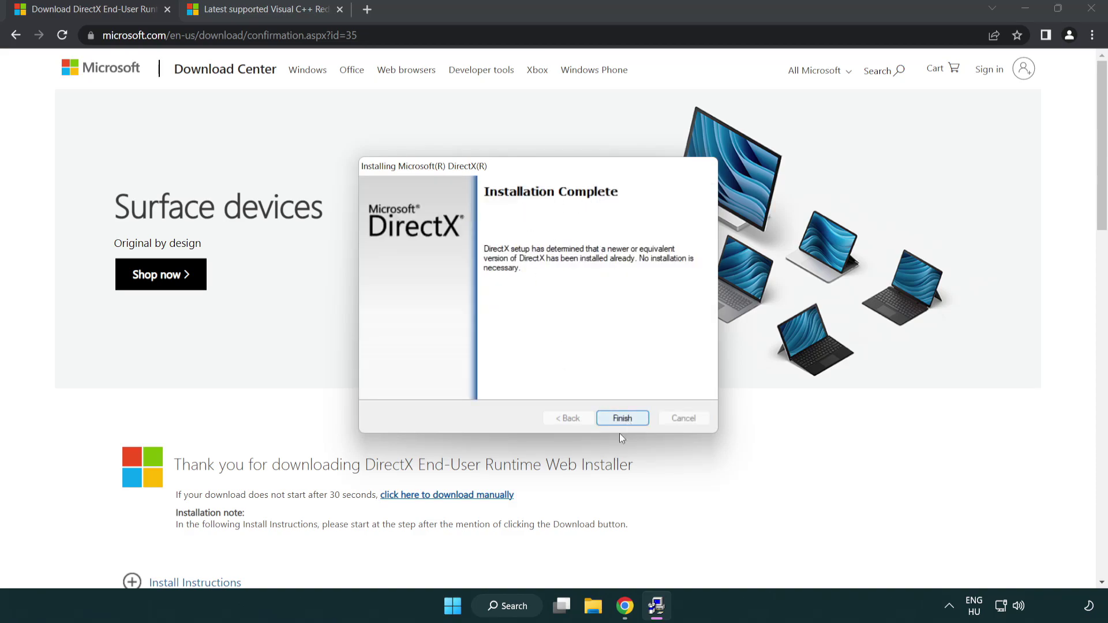
{"action": "left_click", "coordinate": [622, 417]}
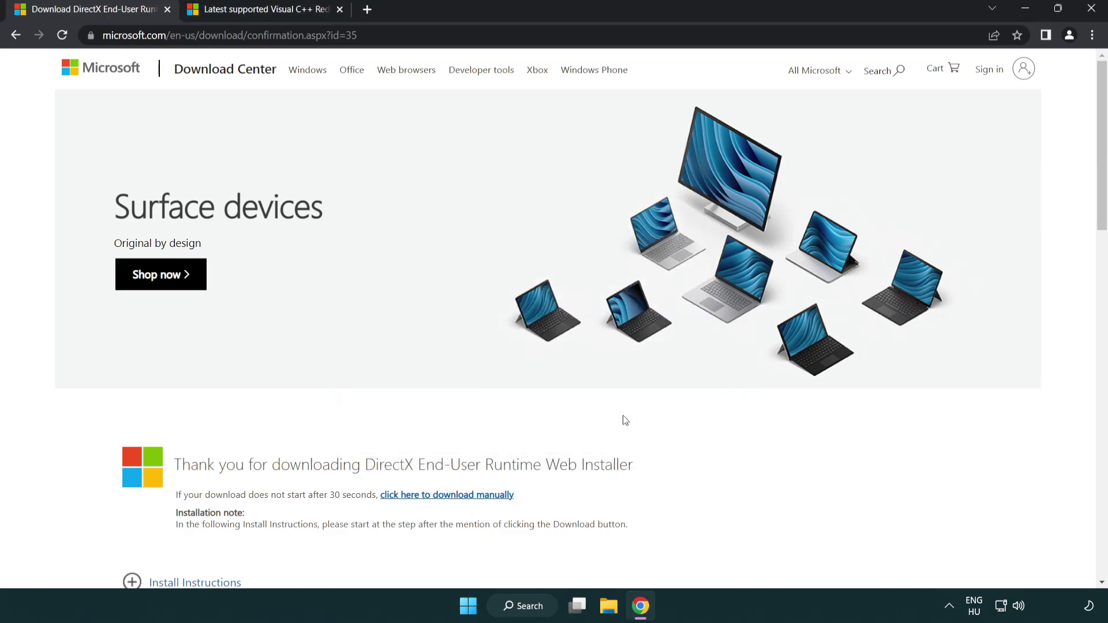
Step: Download the ARM64, x86 and x64 Visual C++ Redistributable installers from Microsoft Learn
{"action": "left_click", "coordinate": [167, 10]}
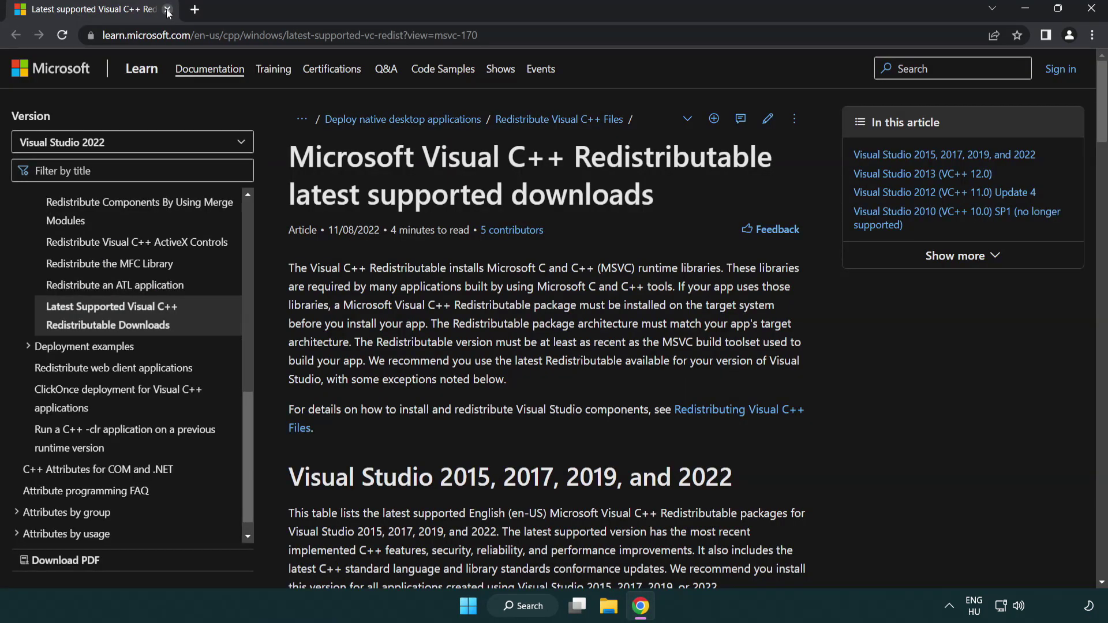
{"action": "left_click", "coordinate": [539, 36]}
{"action": "left_click", "coordinate": [539, 36]}
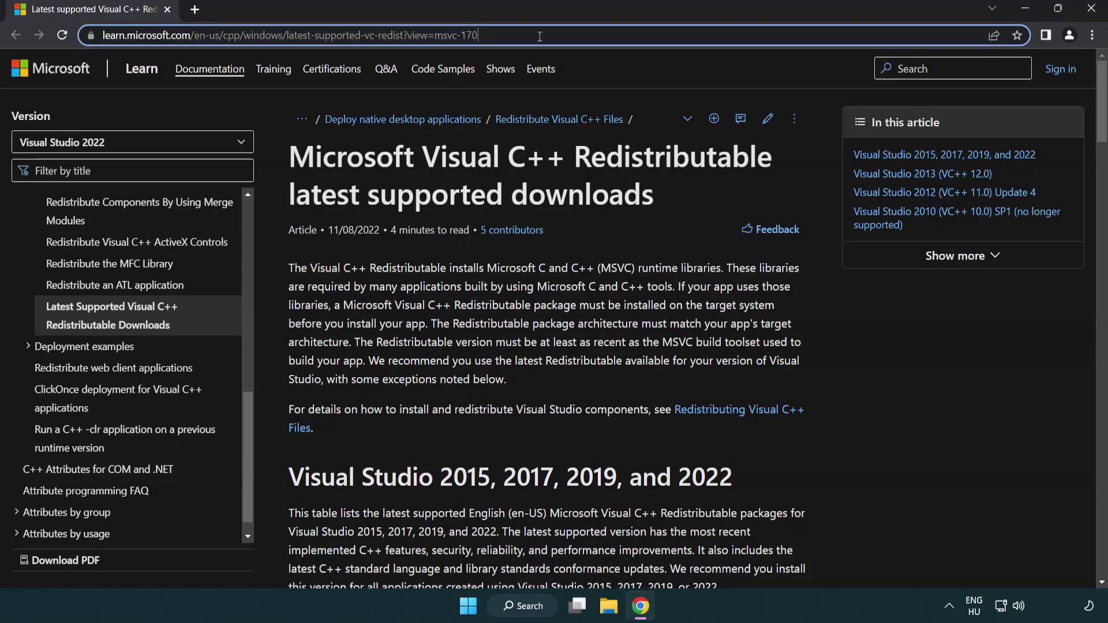
{"action": "left_click", "coordinate": [570, 189]}
{"action": "scroll", "coordinate": [570, 189], "scroll_direction": "down", "scroll_amount": 6}
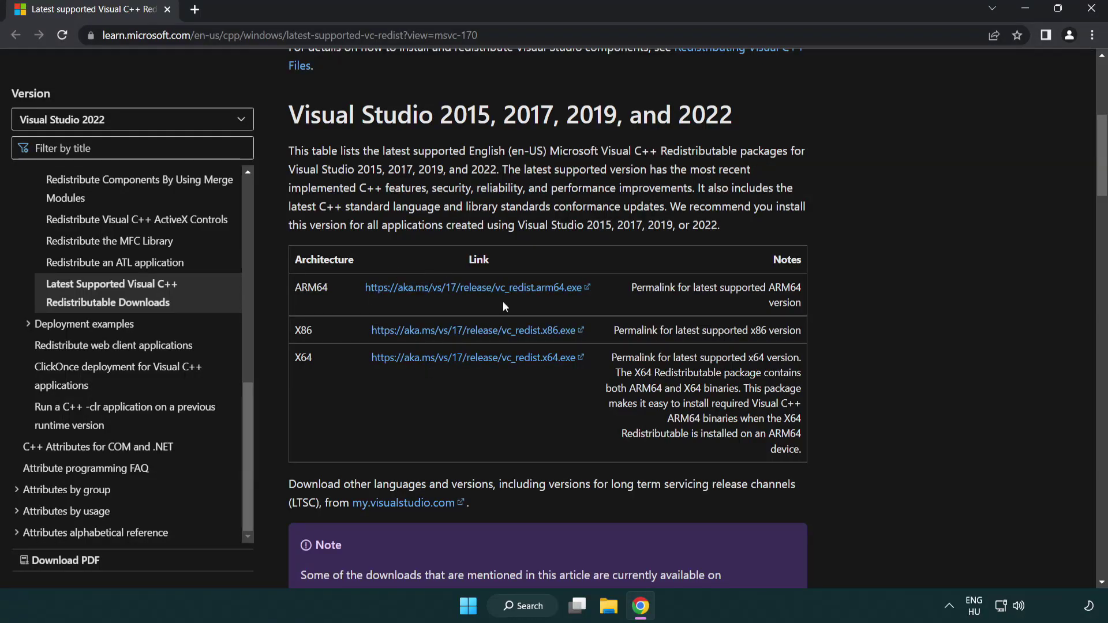
{"action": "left_click", "coordinate": [438, 287]}
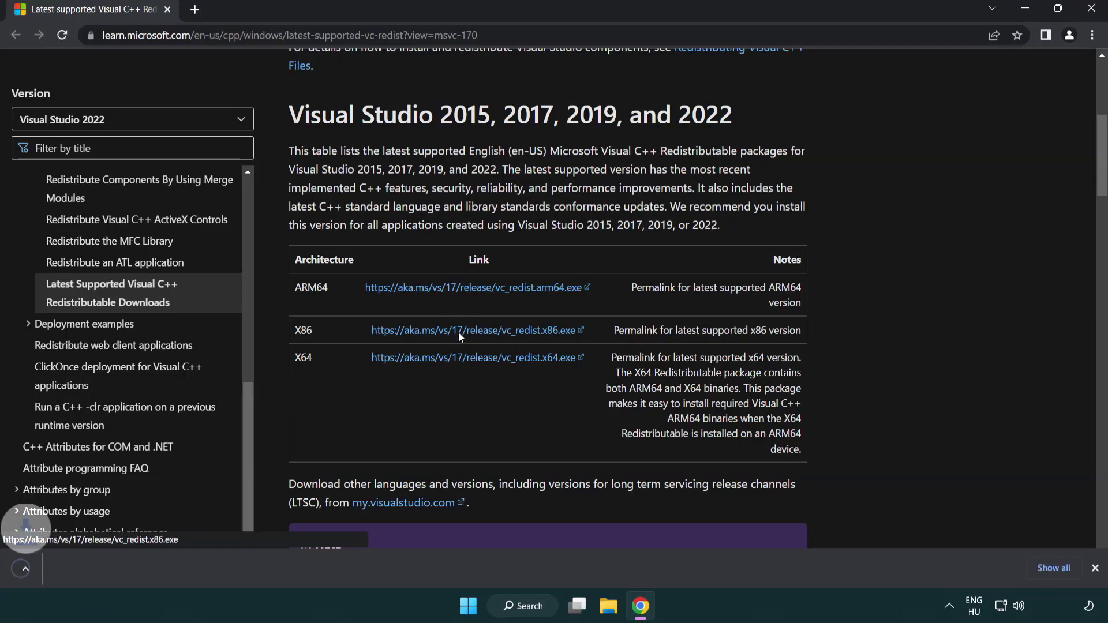
{"action": "left_click", "coordinate": [458, 330]}
{"action": "left_click", "coordinate": [465, 358]}
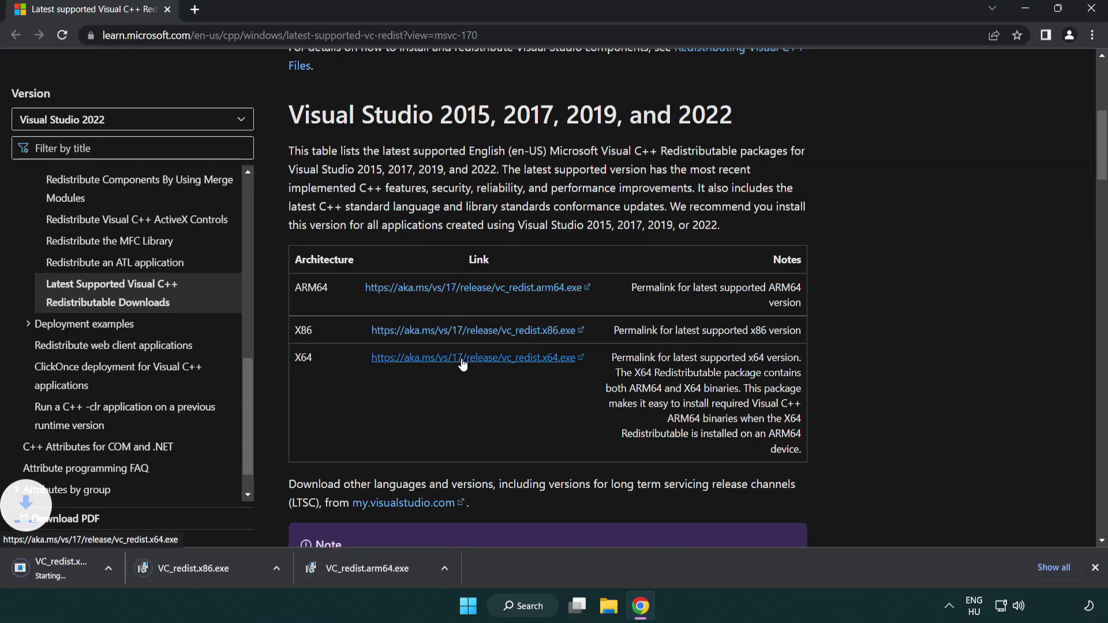
Step: Run the ARM64 VC_redist installer, accept the terms, and close it after the unsupported-processor failure
{"action": "left_click", "coordinate": [423, 576]}
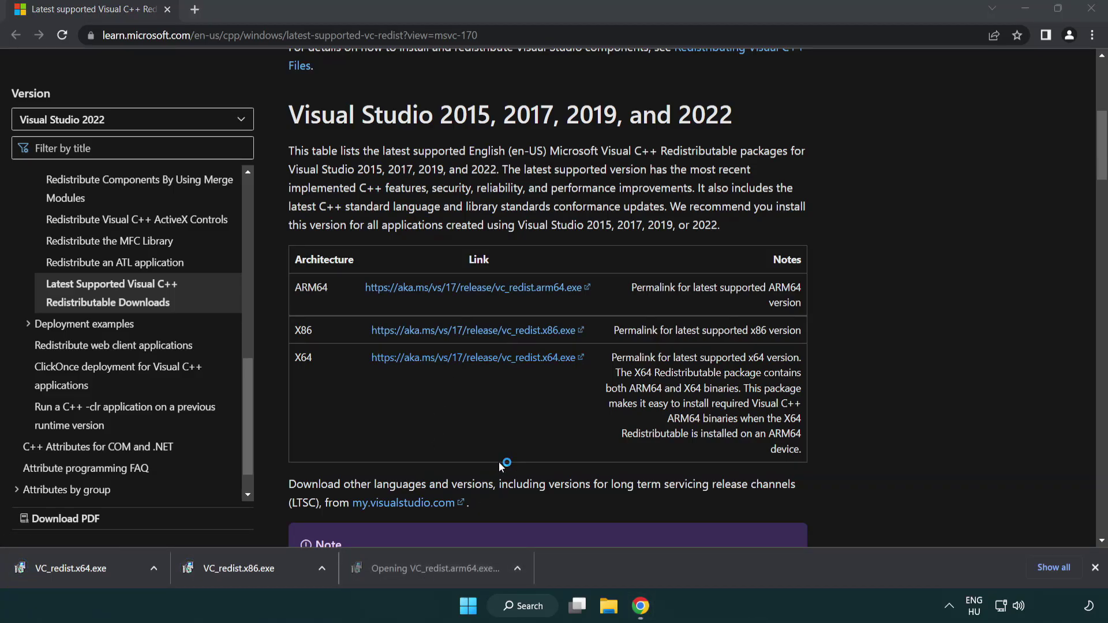
{"action": "left_click_drag", "start_coordinate": [711, 283], "coordinate": [711, 330]}
{"action": "left_click", "coordinate": [397, 361]}
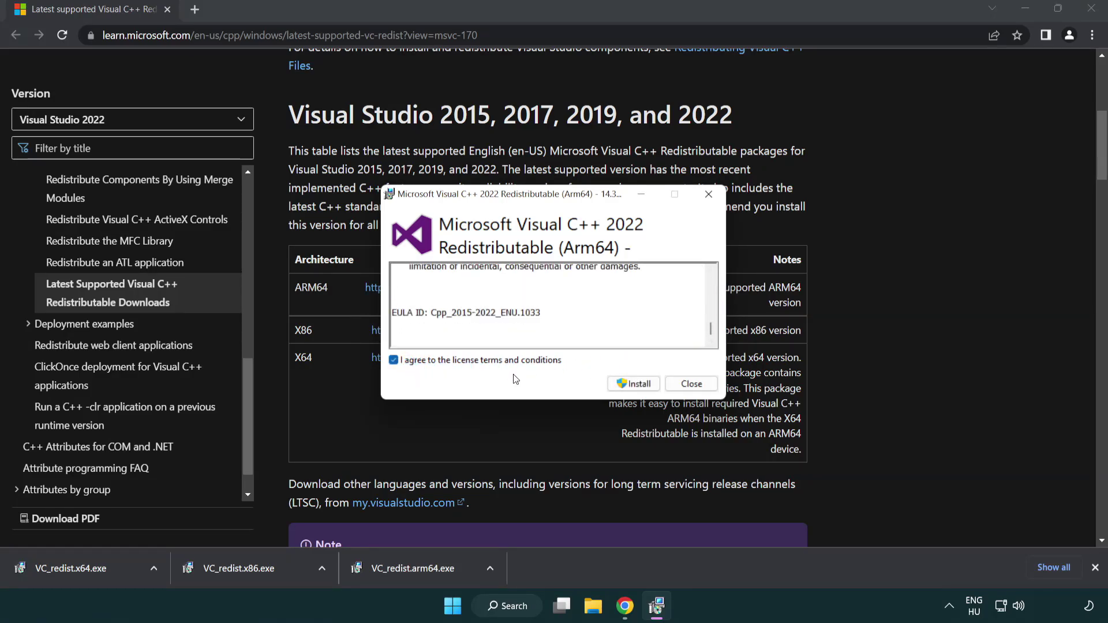
{"action": "left_click", "coordinate": [617, 383]}
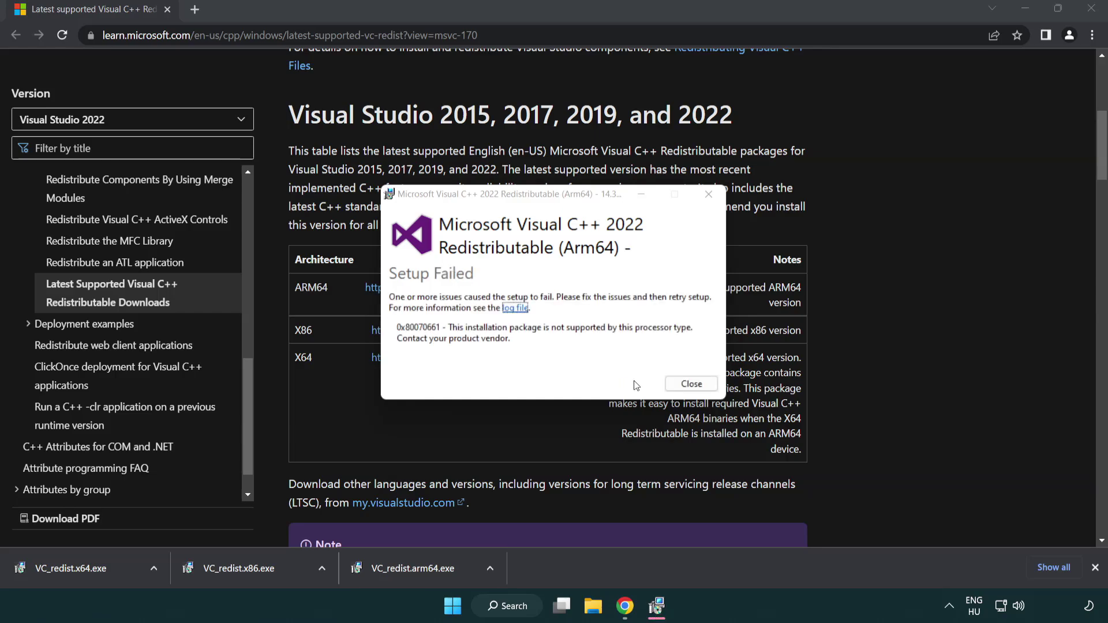
{"action": "left_click", "coordinate": [691, 383]}
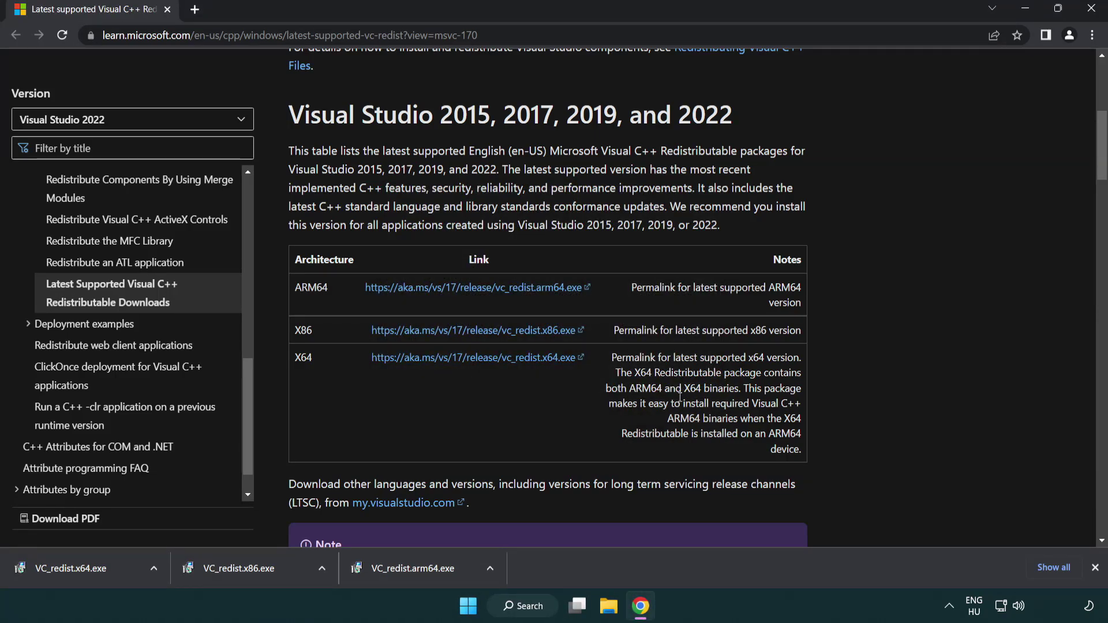
Step: Install the x86 and x64 Visual C++ 2015-2022 redistributables (14.34.31931), then close Chrome
{"action": "left_click", "coordinate": [248, 574]}
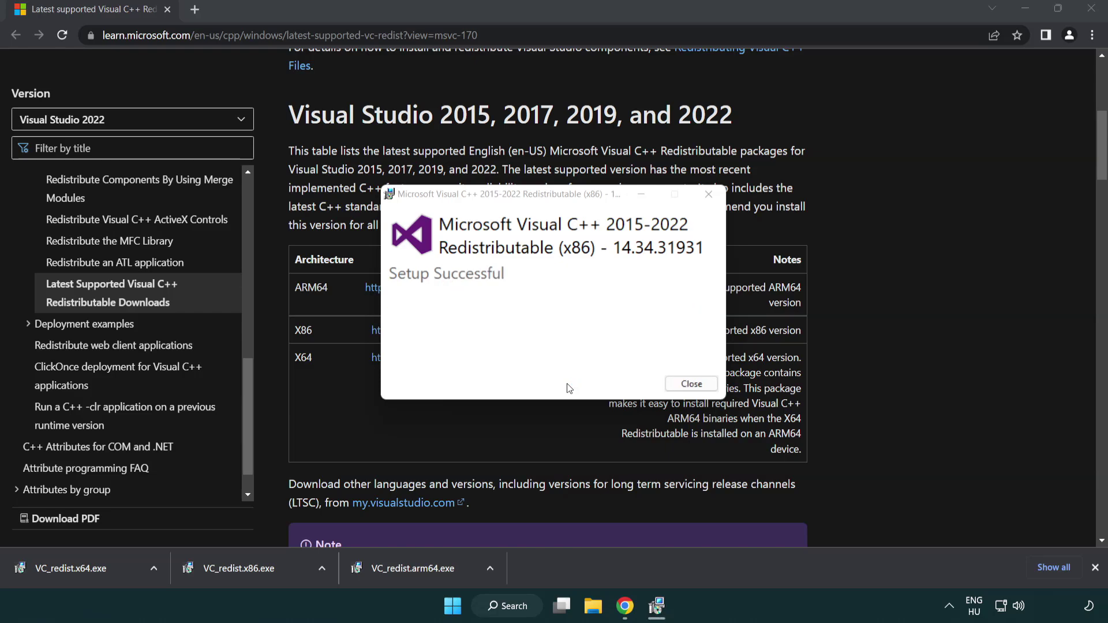
{"action": "left_click", "coordinate": [692, 384]}
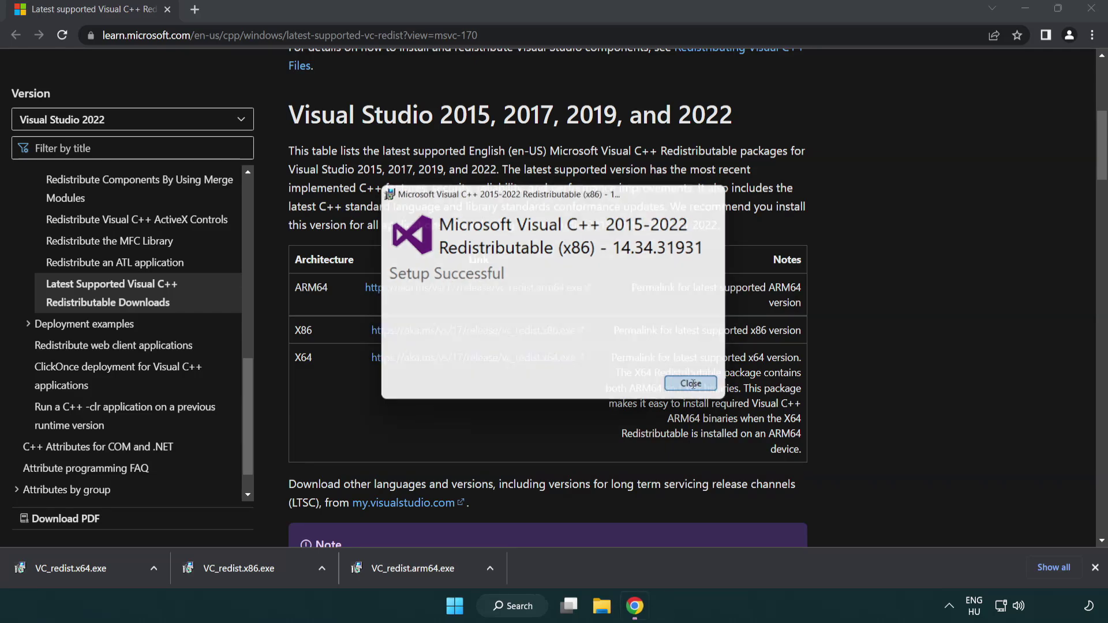
{"action": "left_click", "coordinate": [83, 567]}
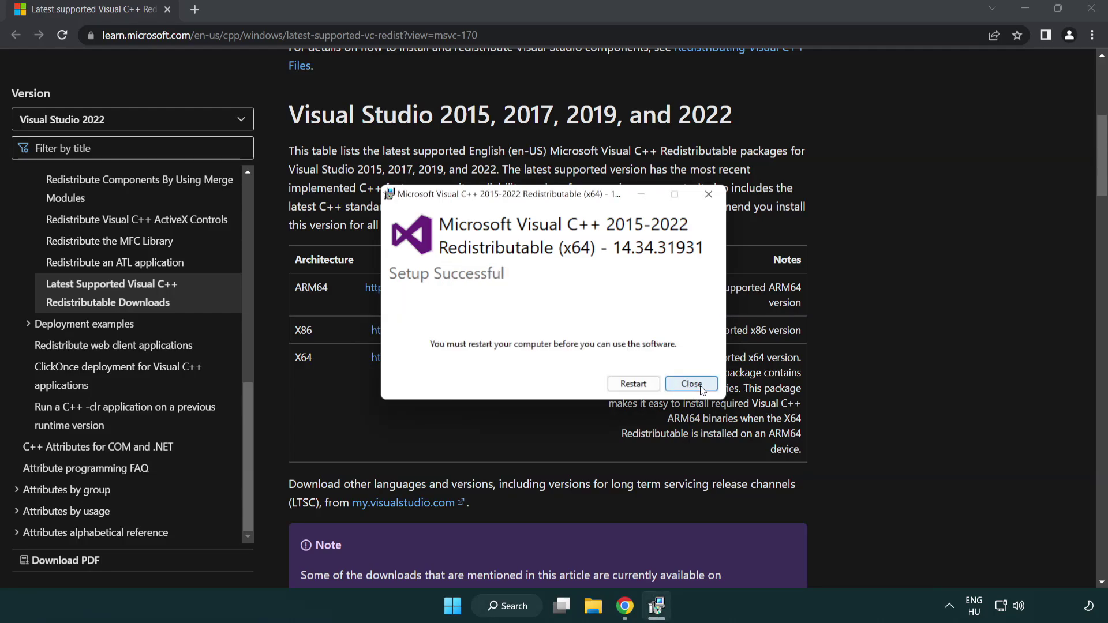
{"action": "left_click", "coordinate": [691, 384]}
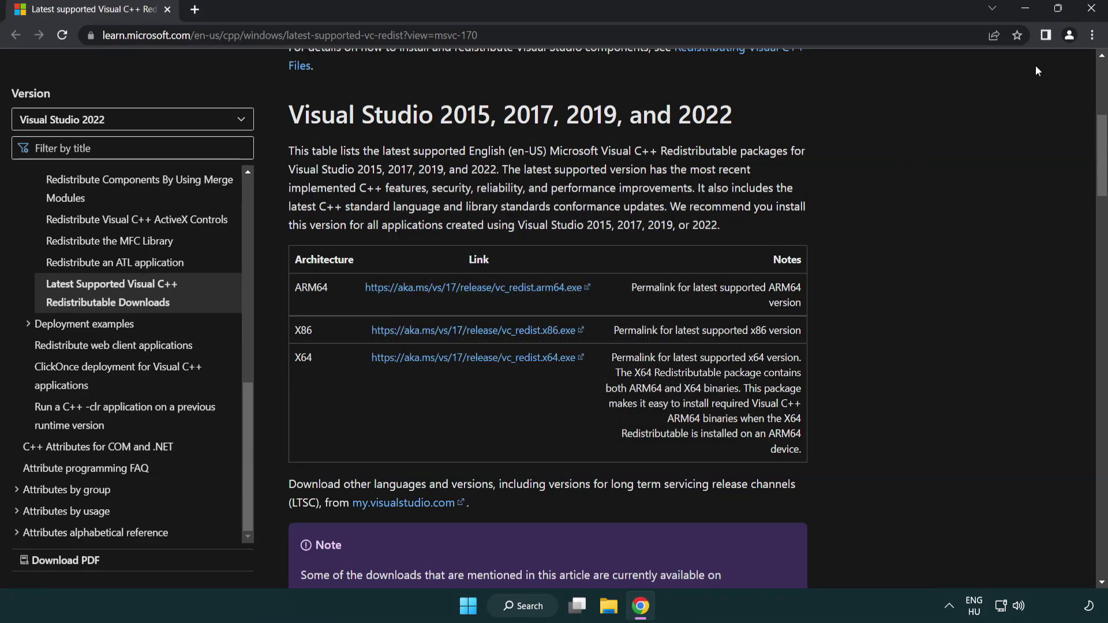
{"action": "left_click", "coordinate": [1093, 11]}
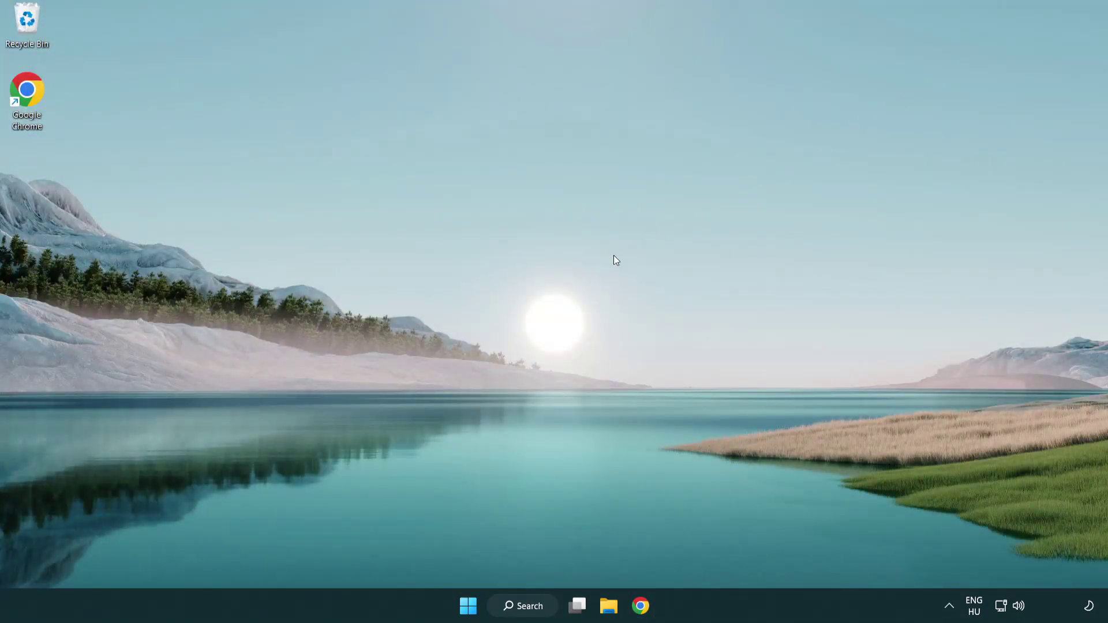
Step: Search 'cmd', launch Command Prompt as administrator, and move its window toward the screen centre
{"action": "left_click", "coordinate": [520, 606]}
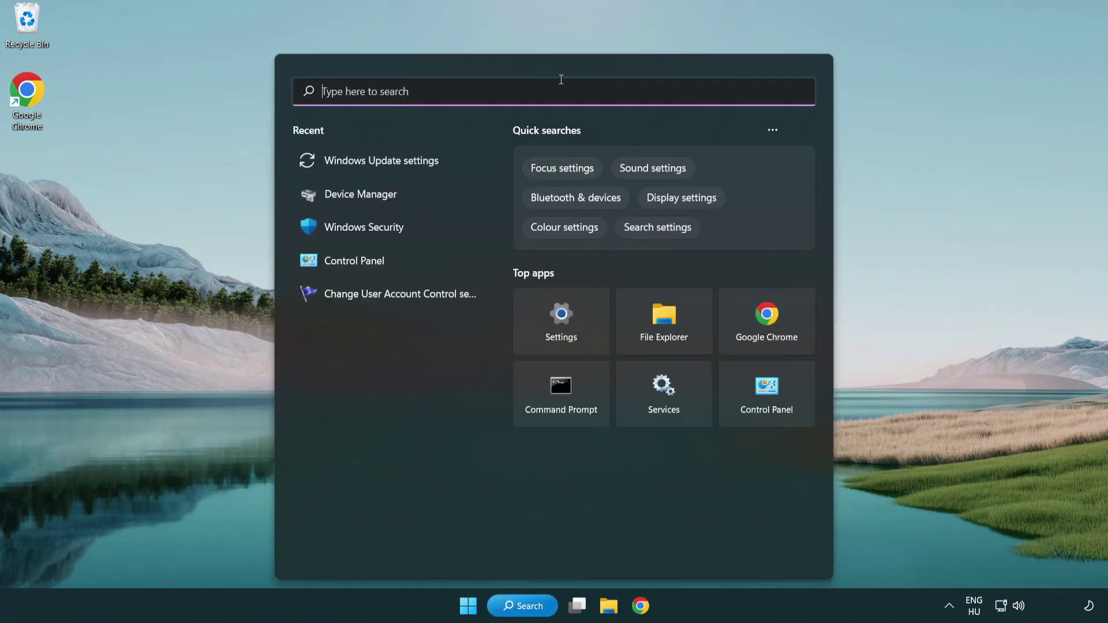
{"action": "type", "text": "cmd"}
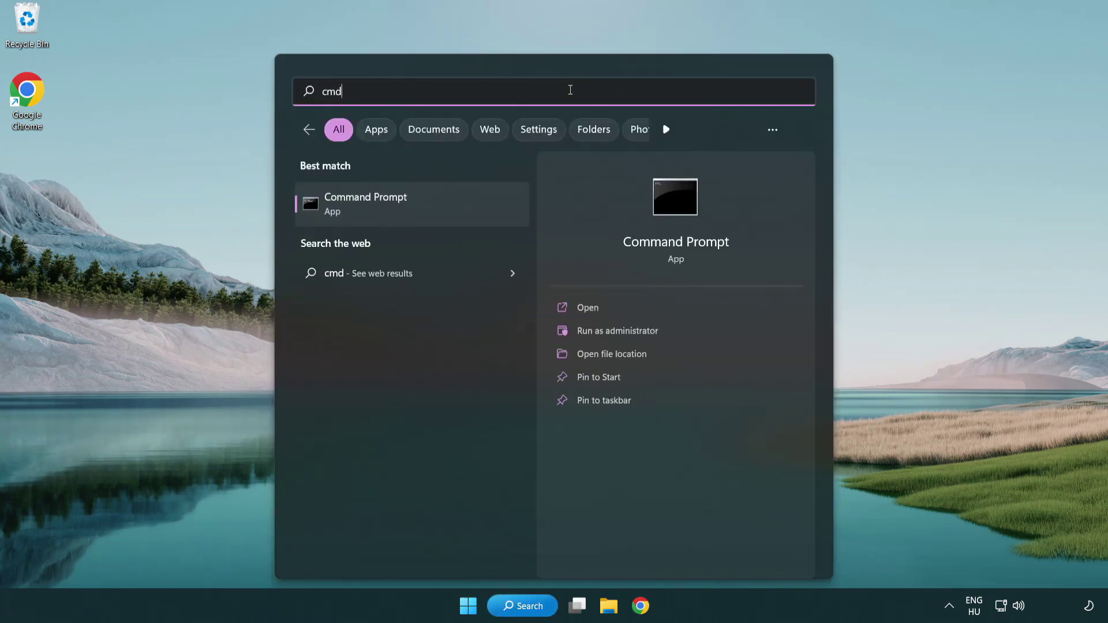
{"action": "right_click", "coordinate": [423, 206]}
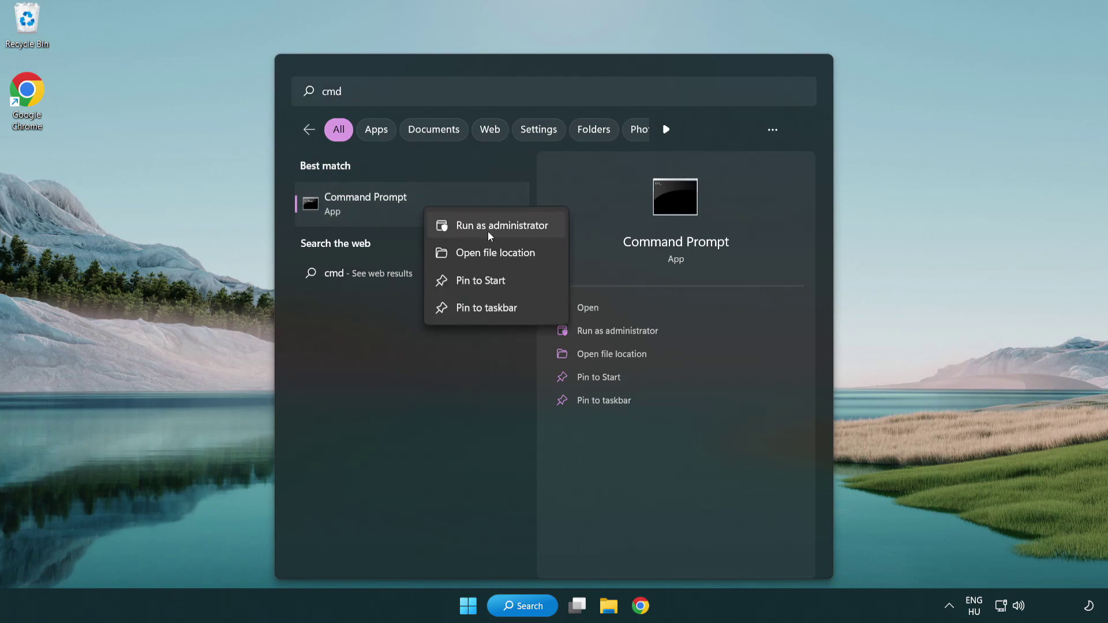
{"action": "left_click", "coordinate": [500, 230]}
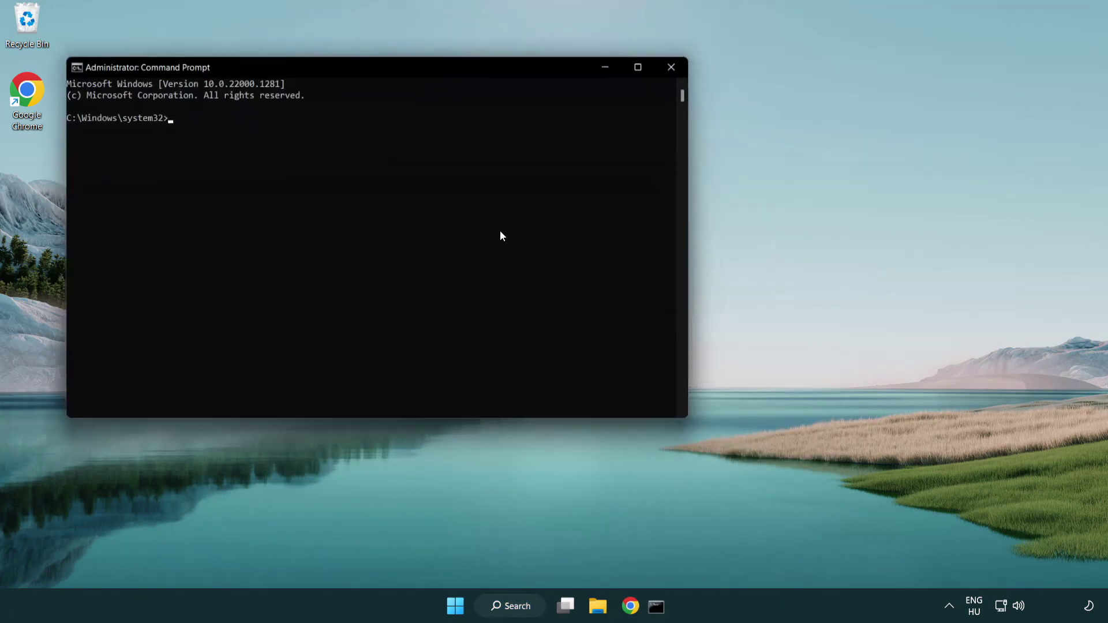
{"action": "left_click_drag", "start_coordinate": [395, 65], "coordinate": [557, 113]}
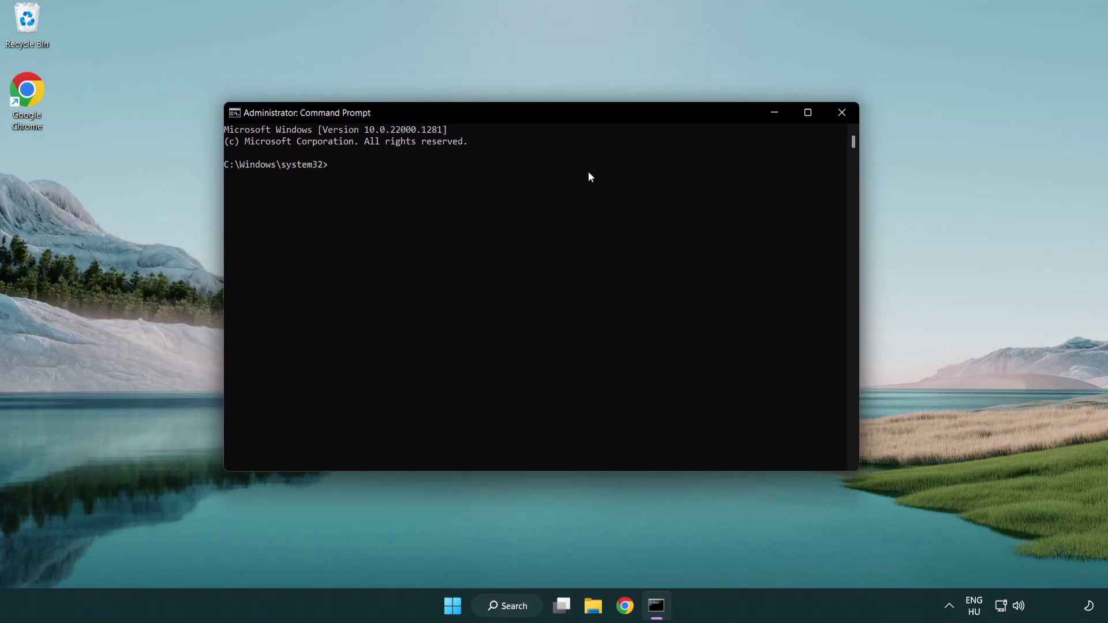
Step: Run sfc /scannow until it reports no integrity violations, then close Command Prompt
{"action": "type", "text": "sfc /scannow"}
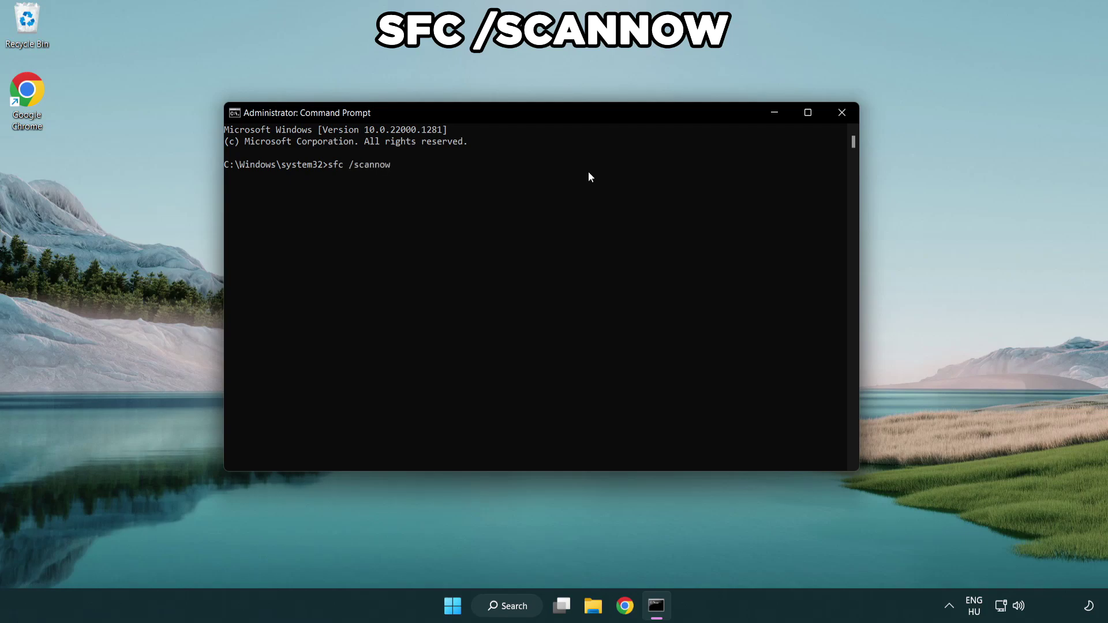
{"action": "key", "text": "Return"}
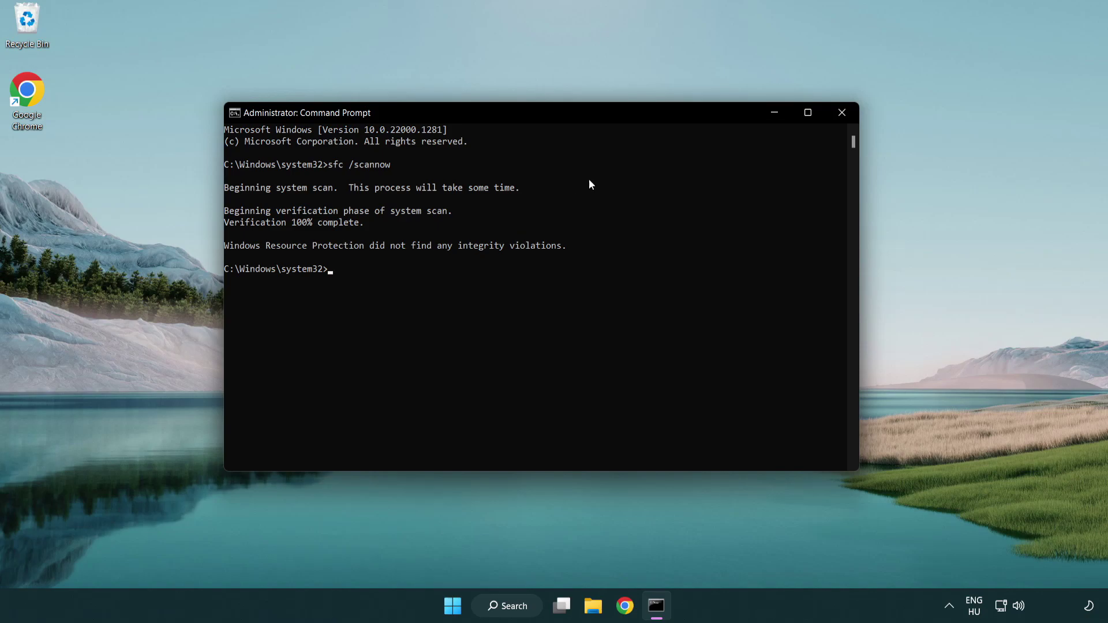
{"action": "left_click", "coordinate": [846, 116]}
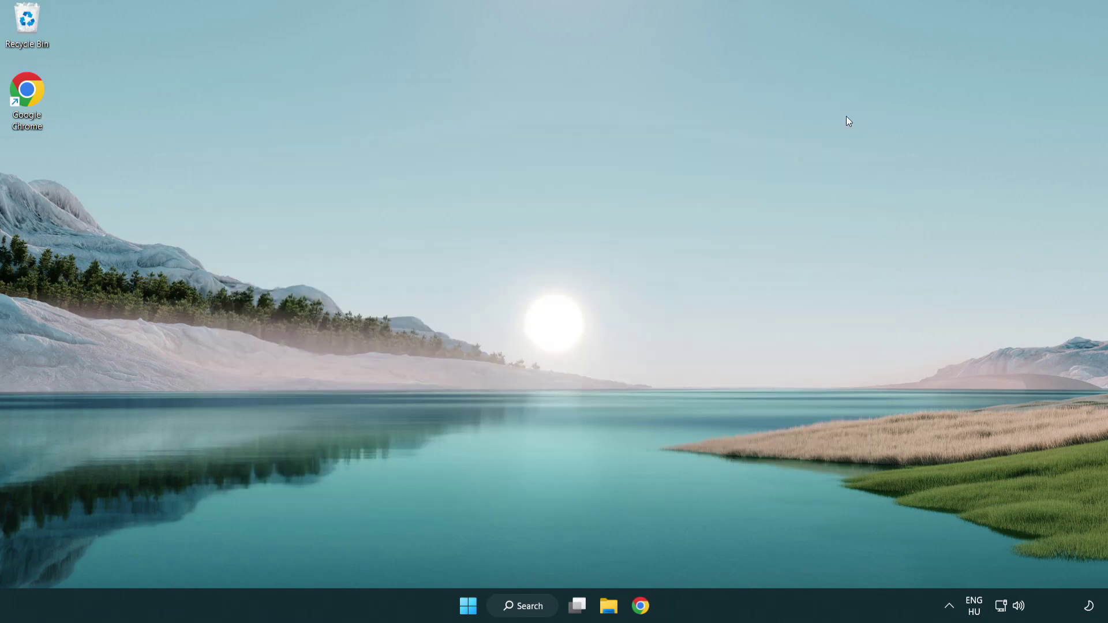